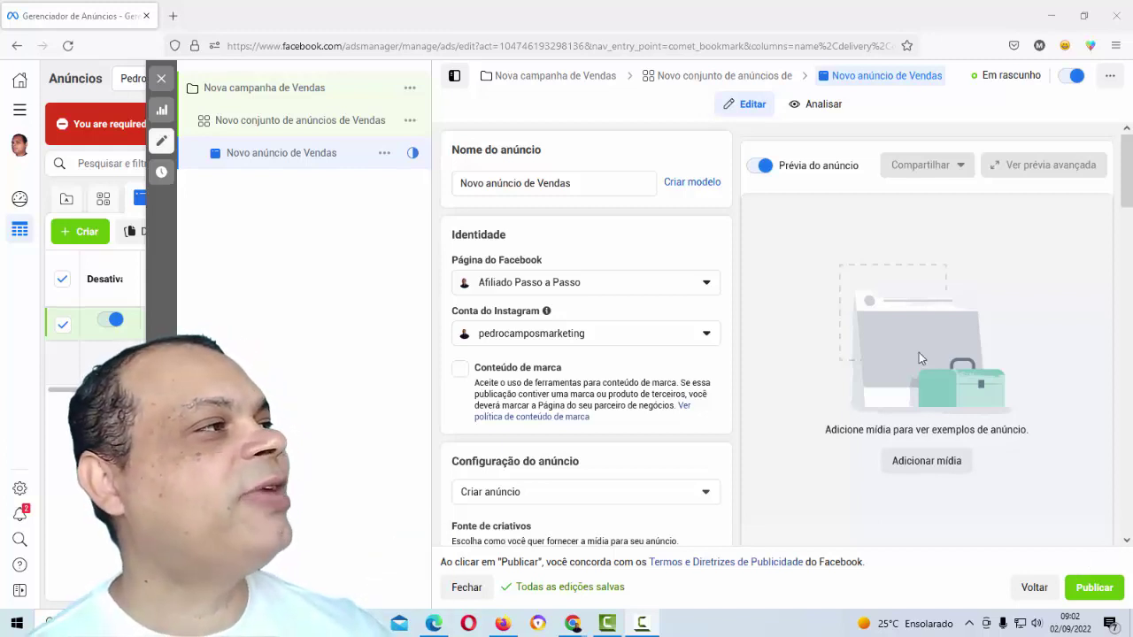
- Examine the new sales ad's identity, creative source, format and media sections
scroll(910, 346, down, 2)
scroll(544, 322, up, 2)
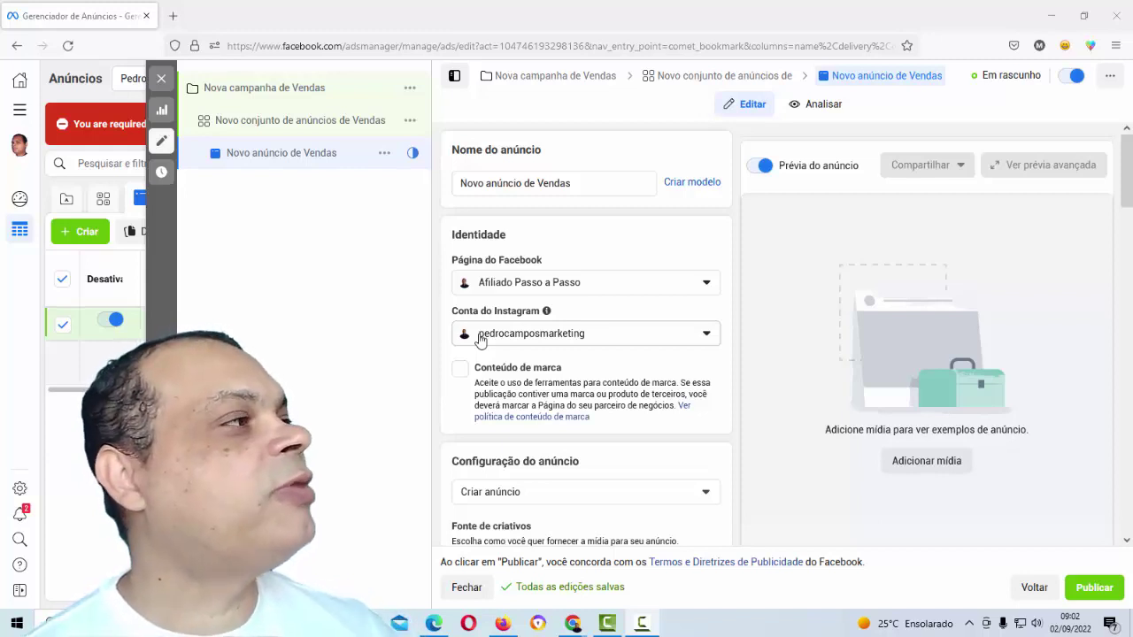
scroll(637, 443, down, 3)
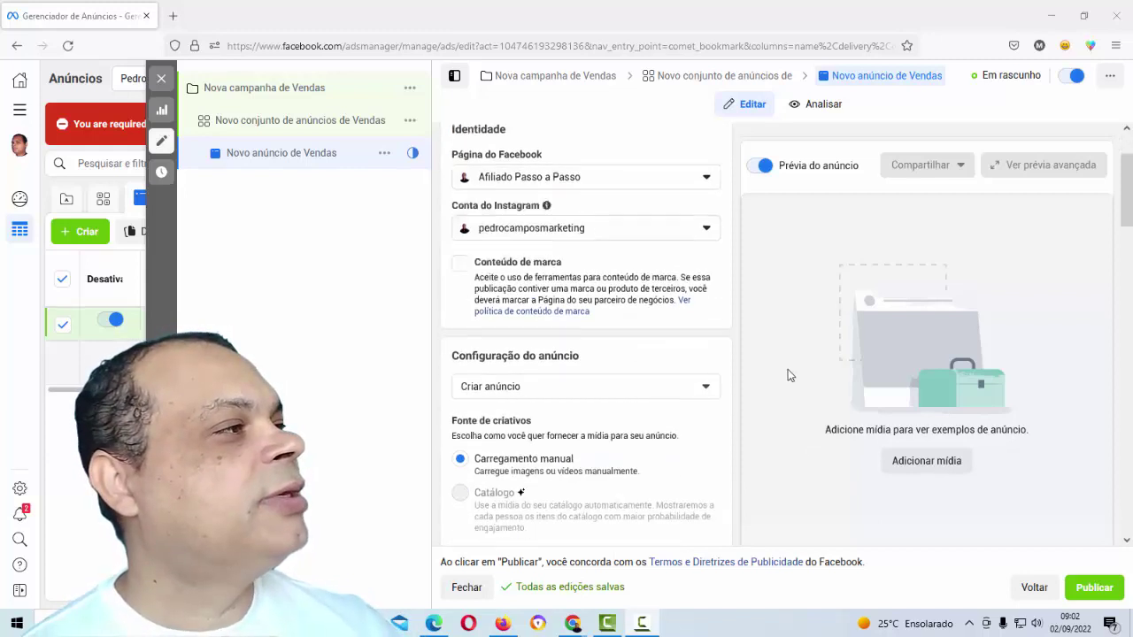
scroll(520, 347, down, 2)
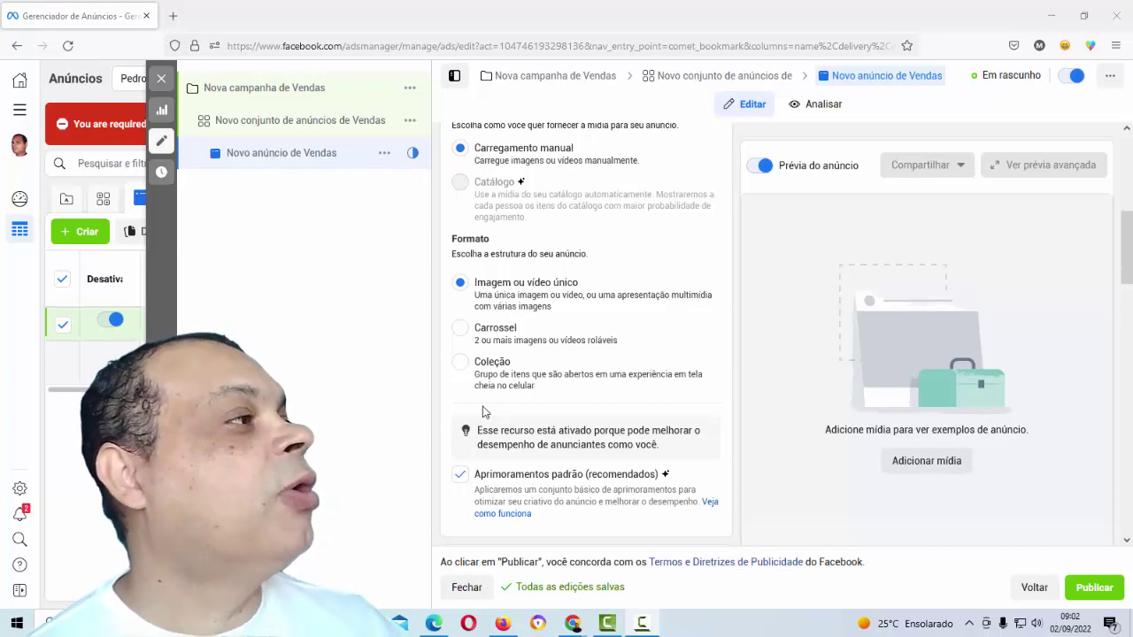
scroll(491, 411, down, 2)
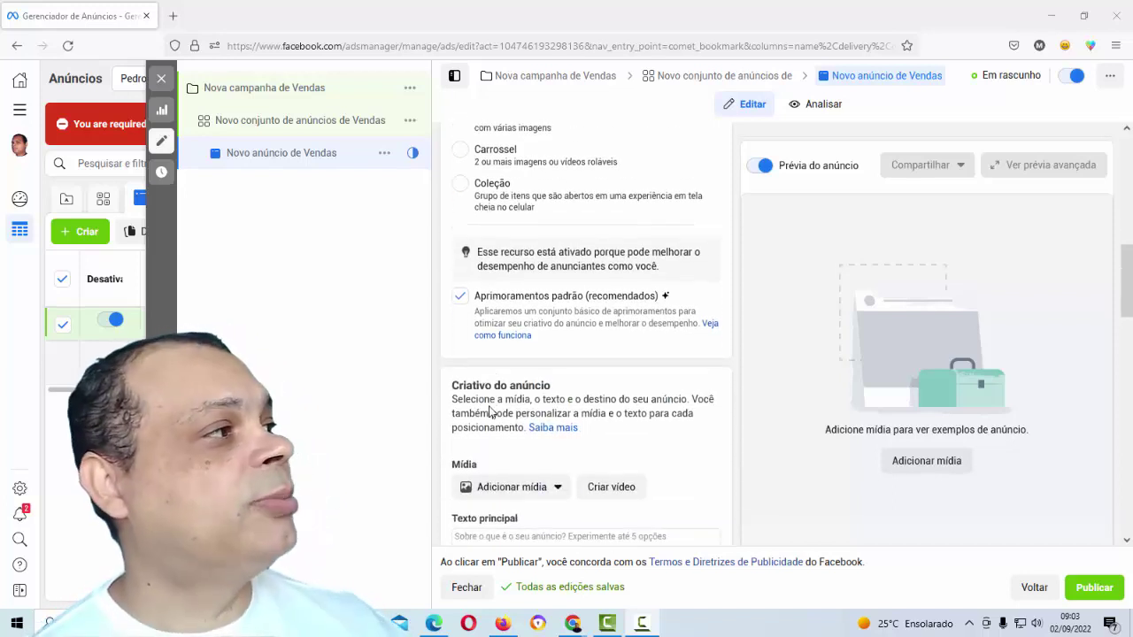
scroll(490, 411, down, 1)
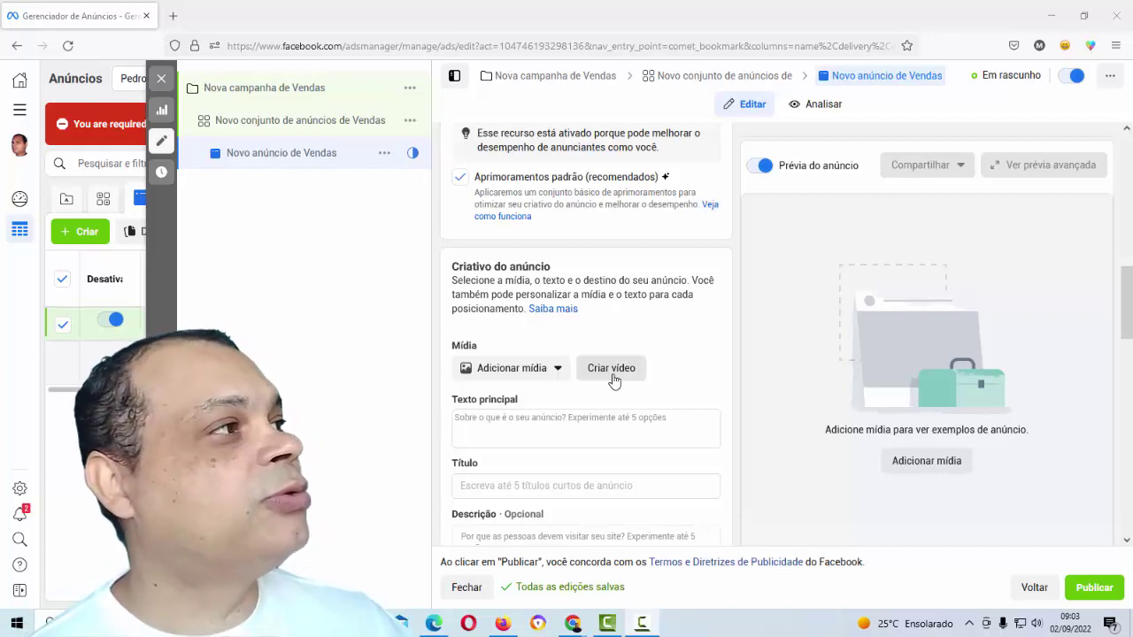
- Check the conversion and pixel settings of the ad set Novo conjunto de anúncios de Vendas, and return to its ad
click(359, 124)
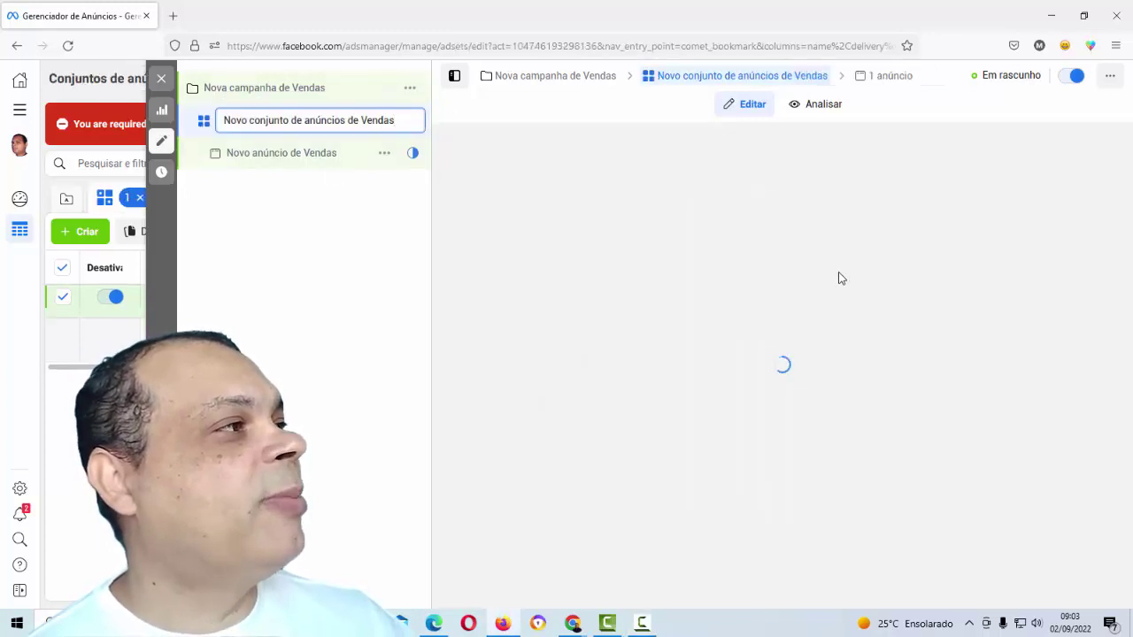
scroll(701, 319, down, 3)
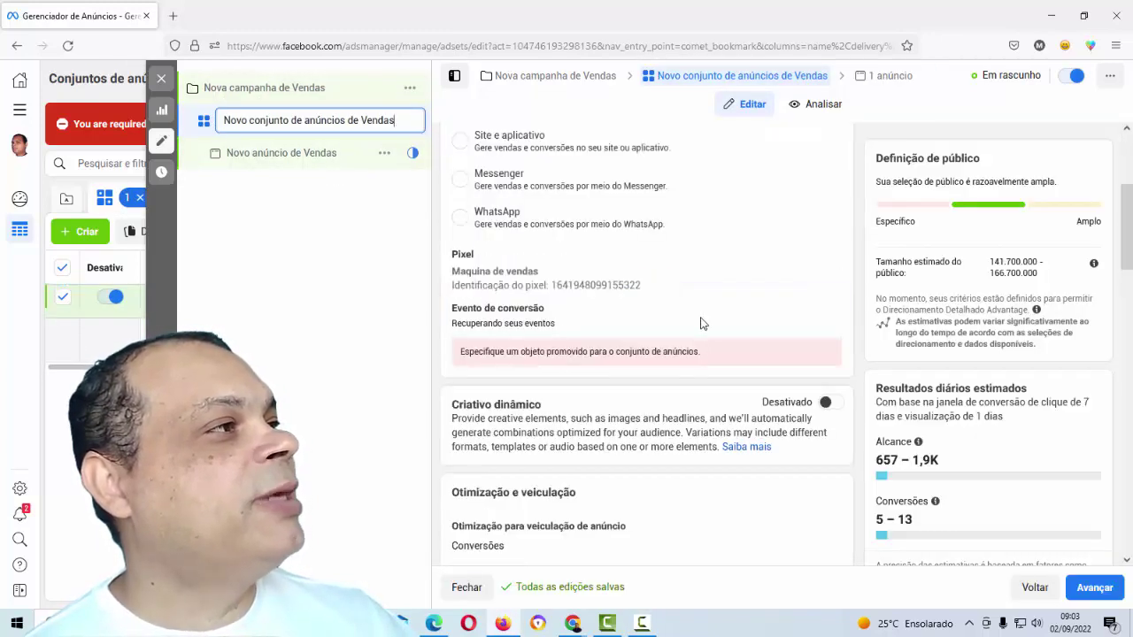
scroll(700, 323, up, 3)
click(252, 160)
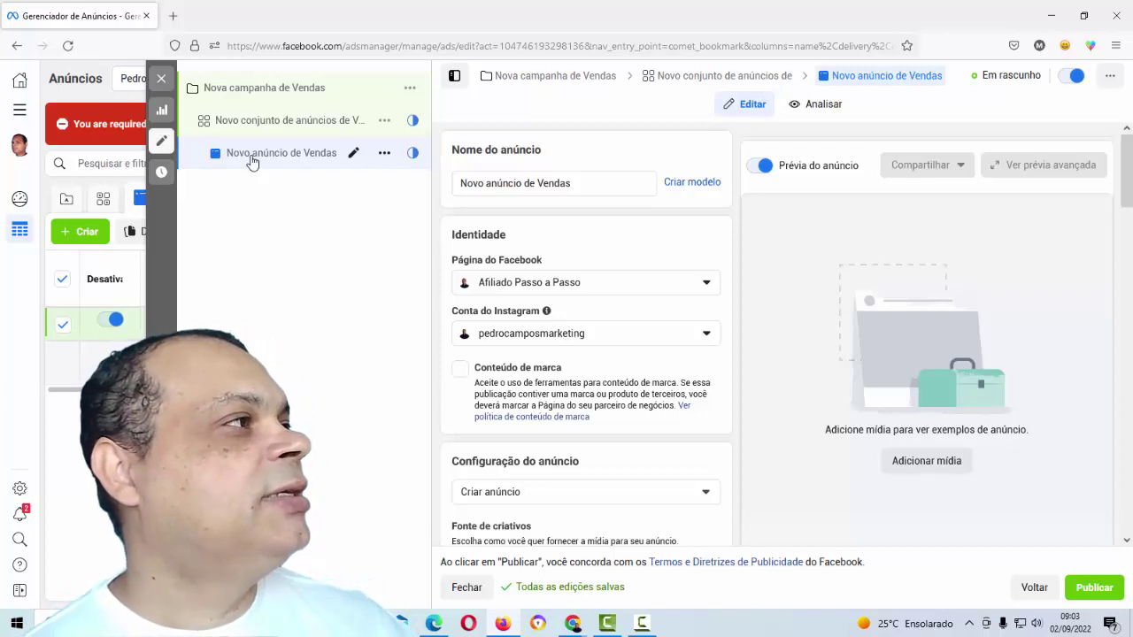
- Examine the ad's settings from format and creative through destination and tracking, returning to the format options
scroll(611, 359, down, 2)
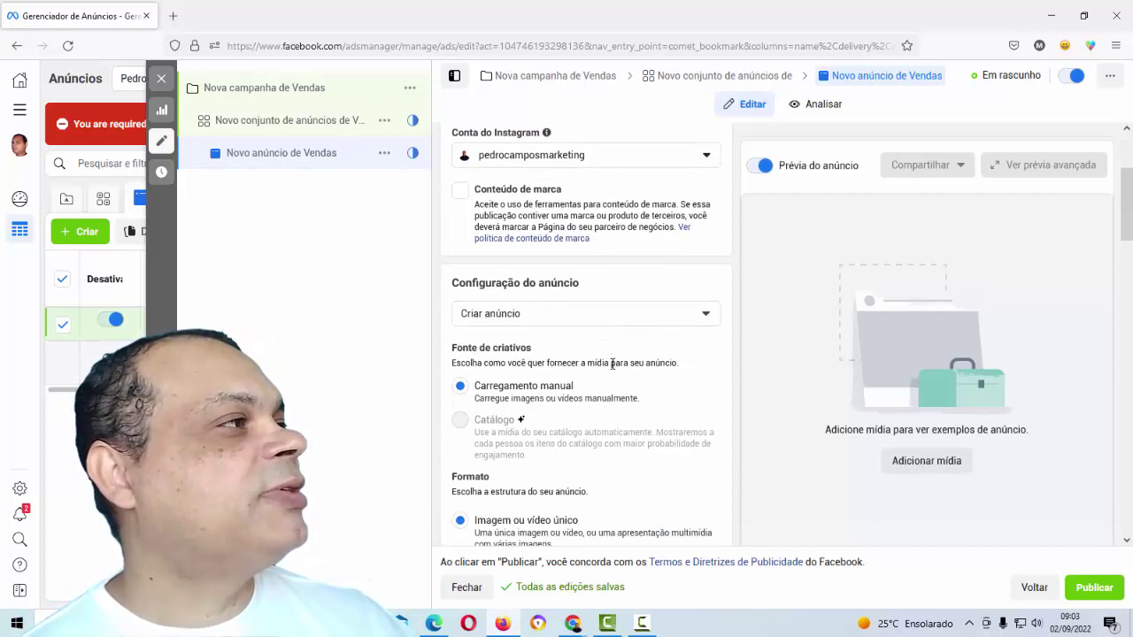
scroll(611, 363, down, 4)
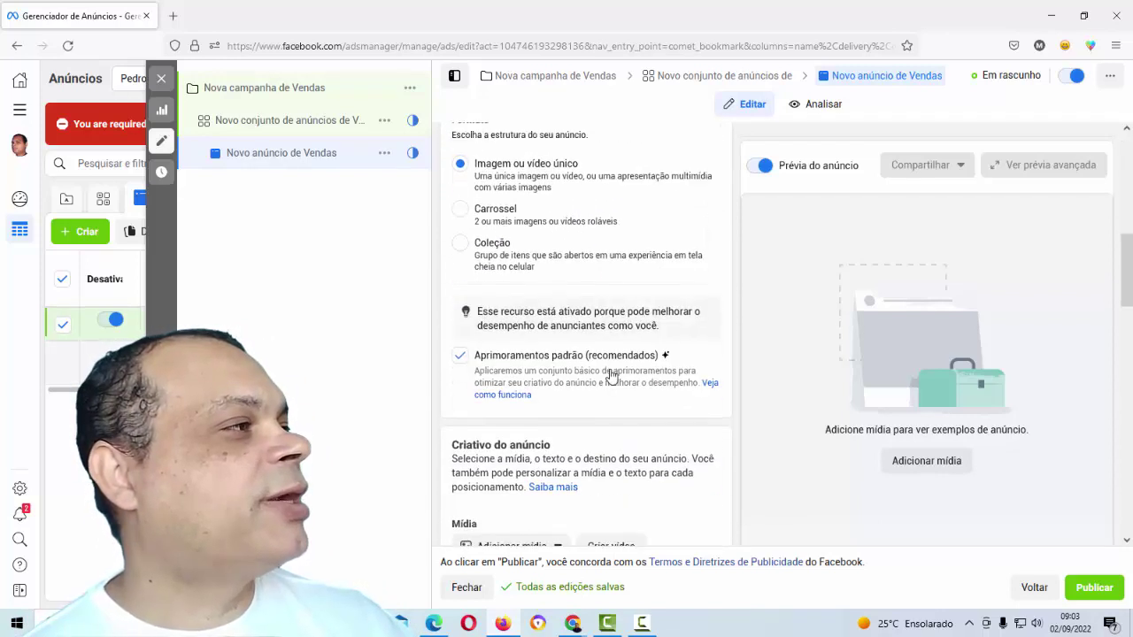
scroll(610, 374, down, 3)
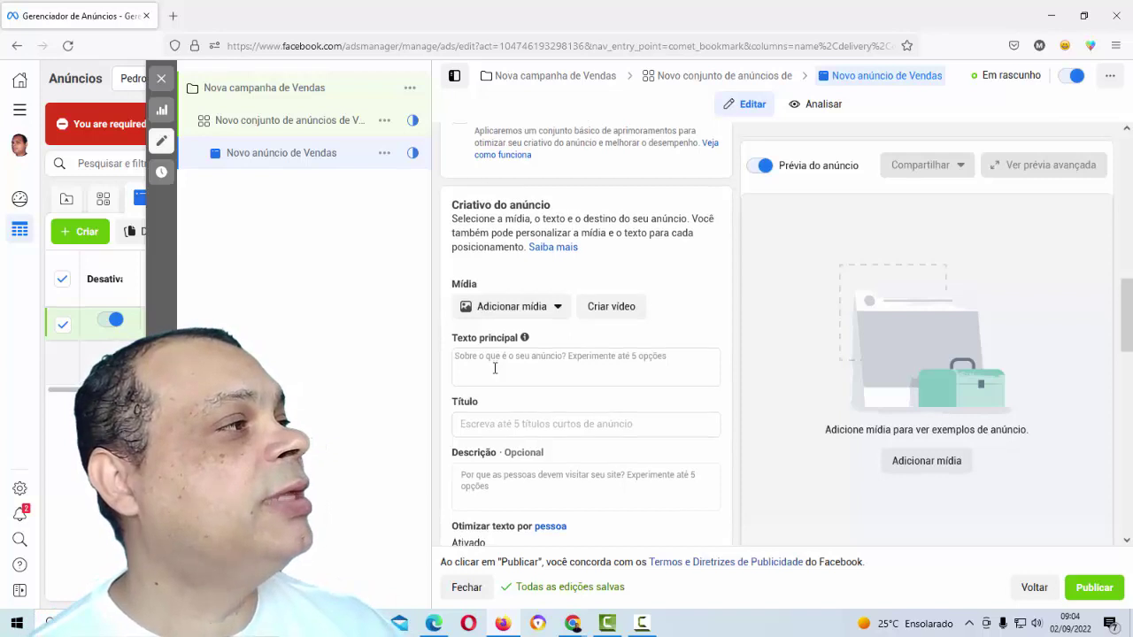
scroll(498, 372, down, 4)
scroll(507, 380, down, 1)
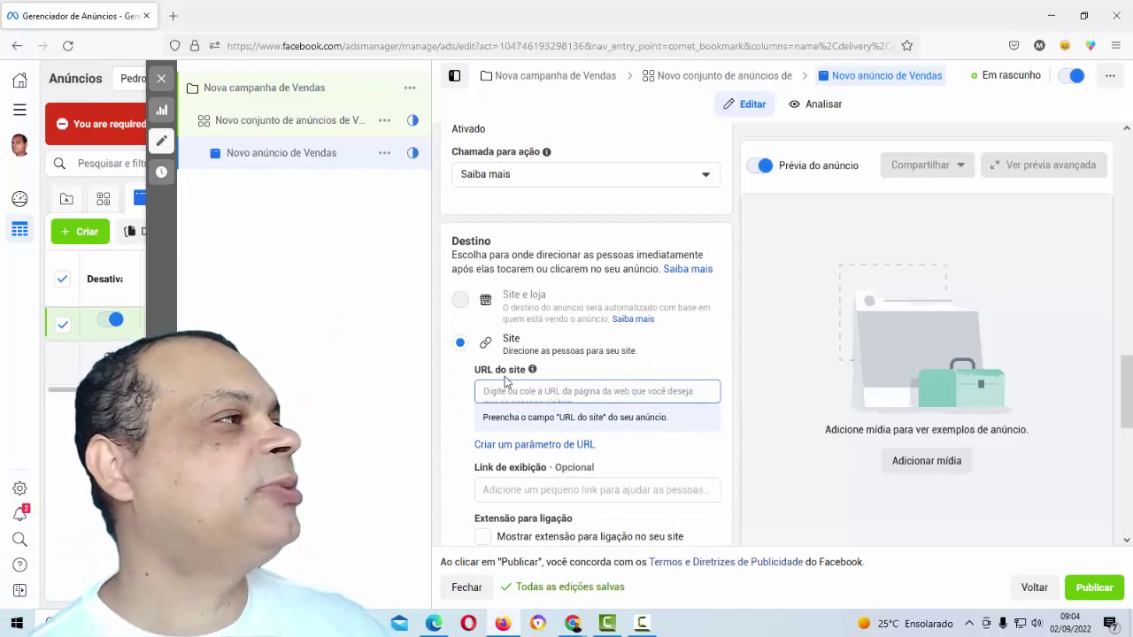
scroll(506, 381, down, 4)
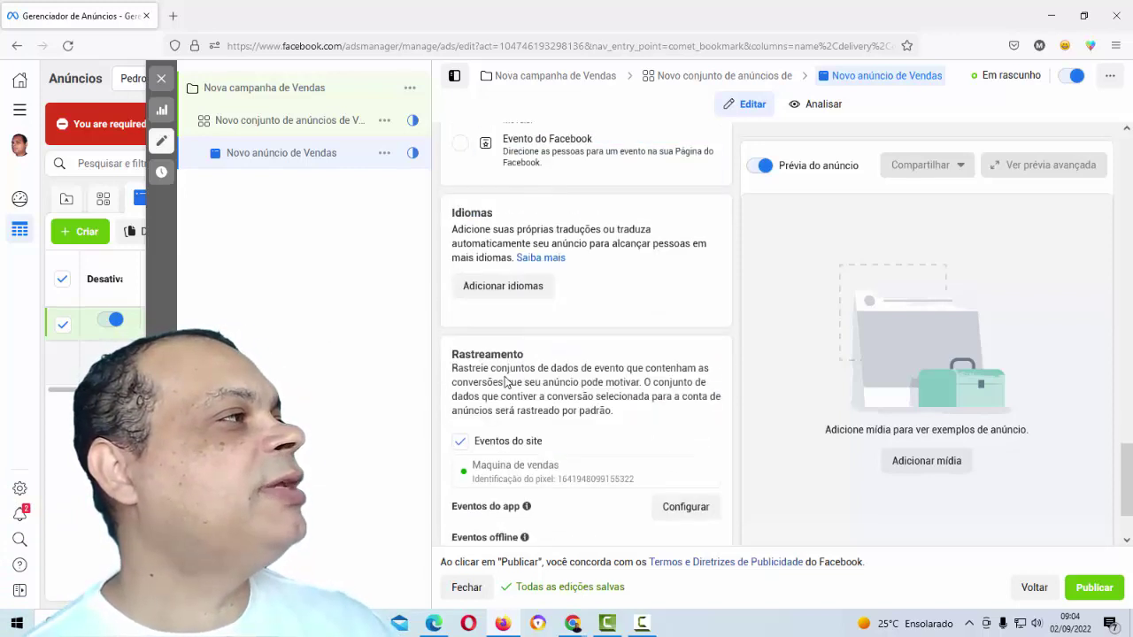
scroll(506, 380, up, 2)
scroll(506, 381, up, 8)
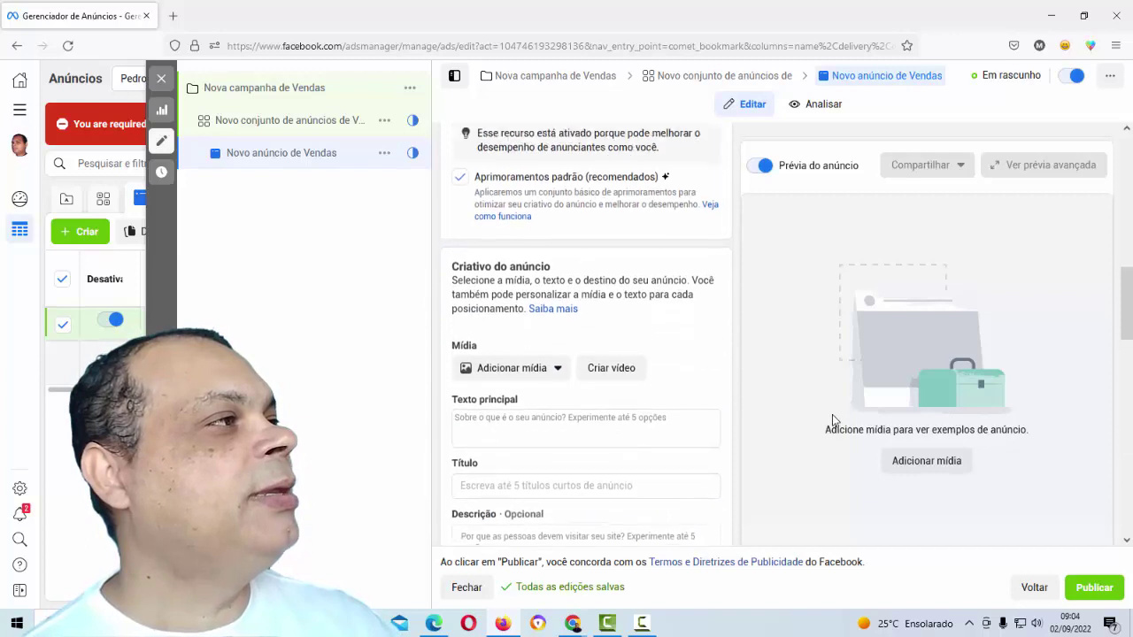
scroll(655, 413, up, 3)
scroll(655, 413, down, 1)
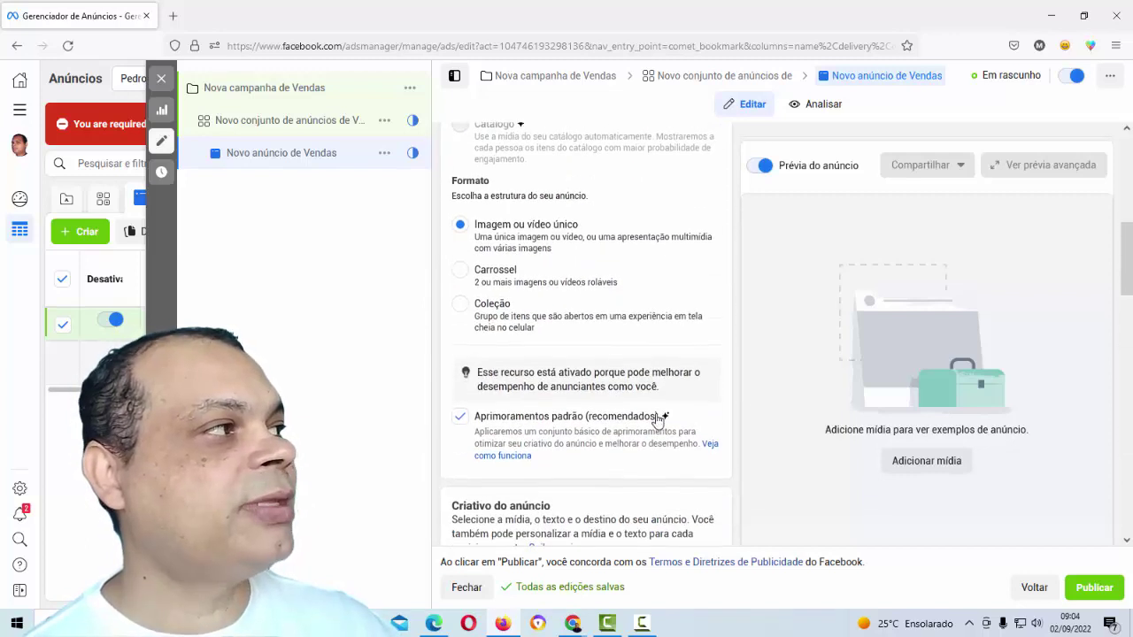
scroll(656, 413, up, 1)
scroll(655, 413, down, 1)
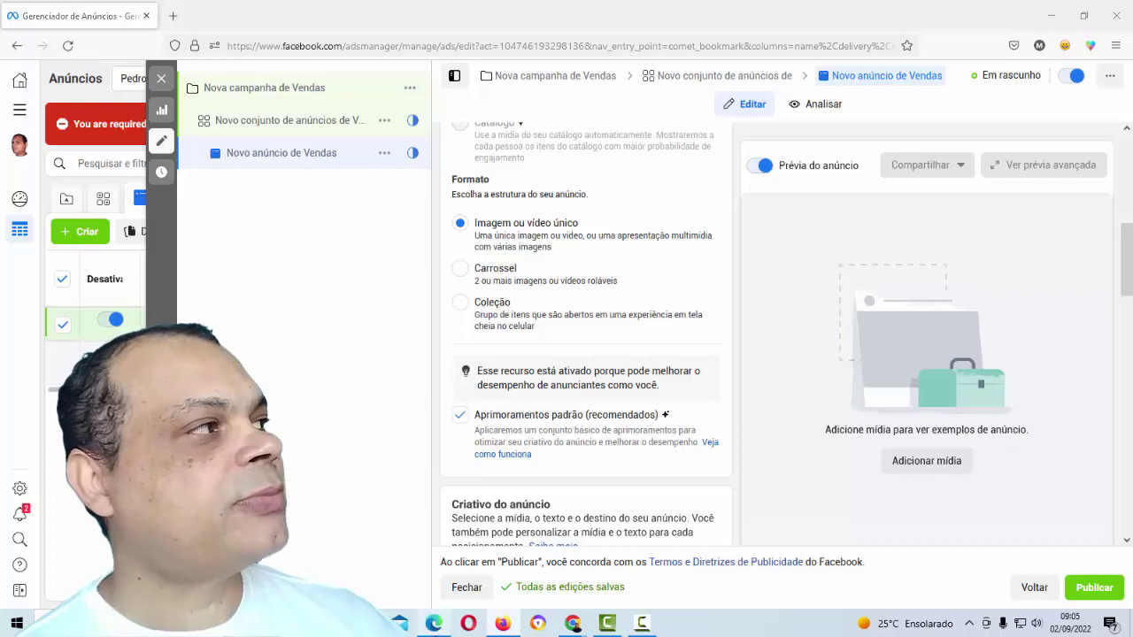
- Switch to the YouTube channel in Microsoft Edge and look through its uploaded Facebook Ads and pixel videos
click(433, 624)
scroll(600, 496, down, 2)
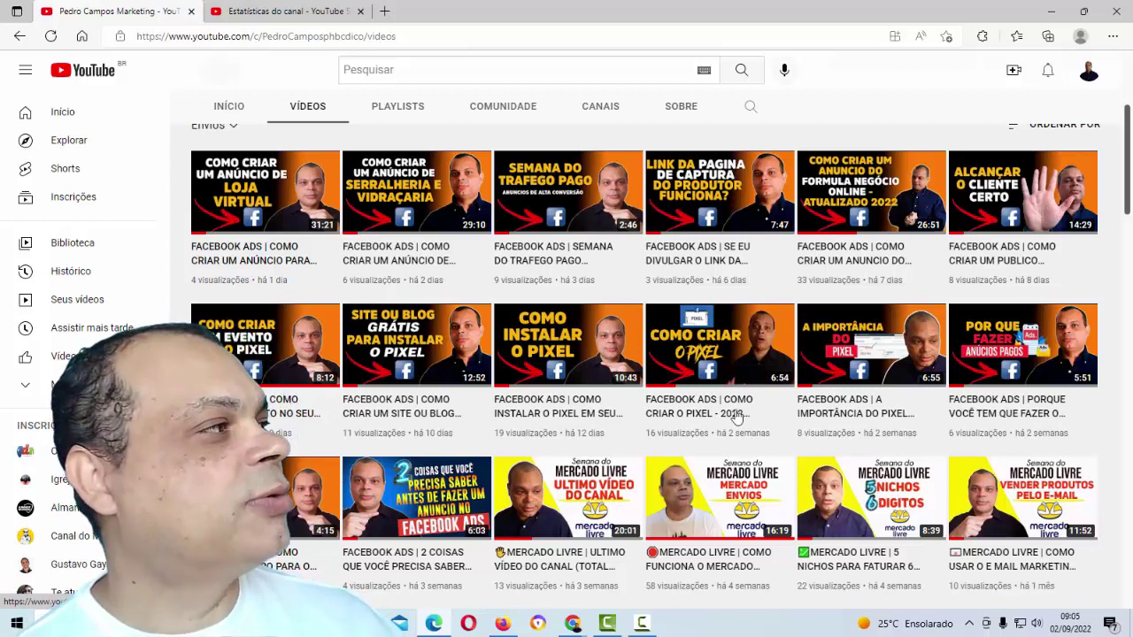
scroll(993, 453, up, 1)
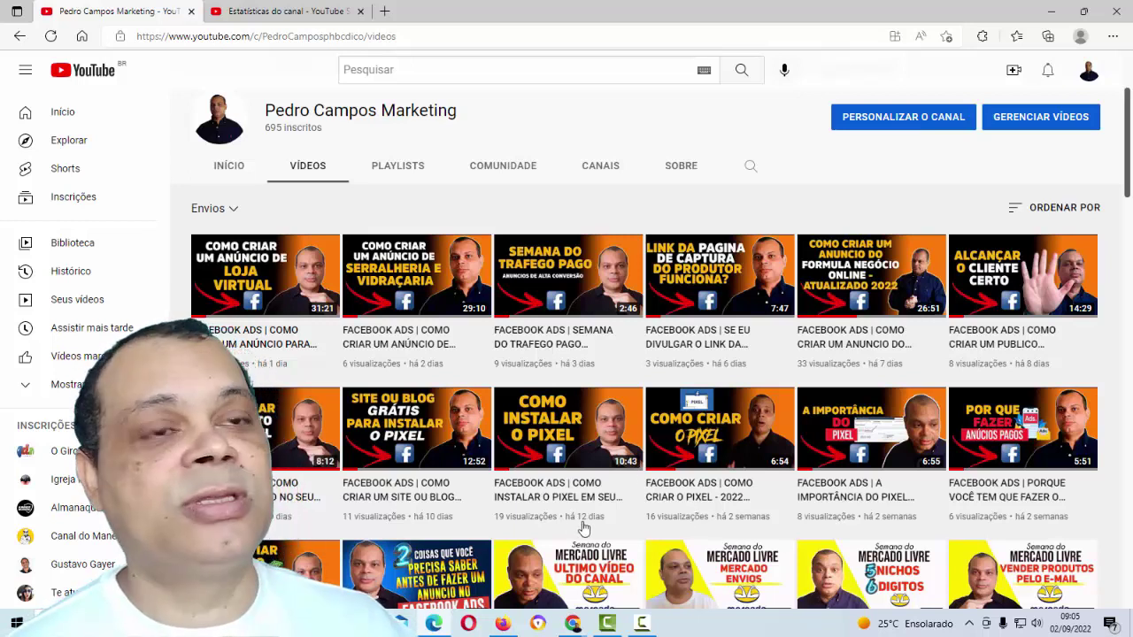
scroll(934, 460, up, 1)
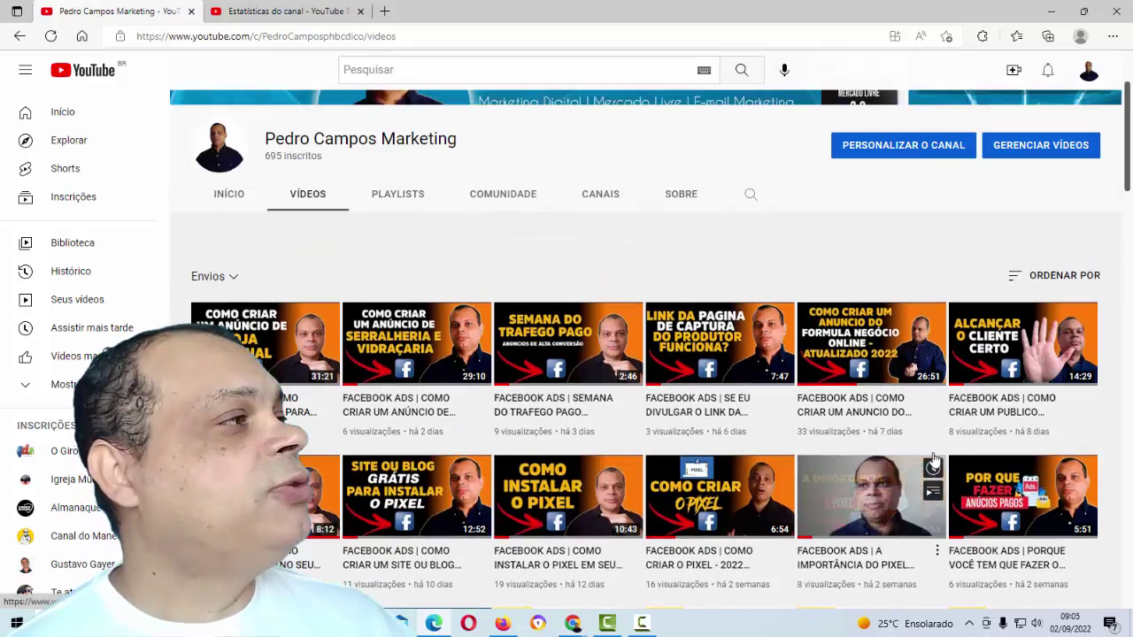
scroll(800, 409, down, 2)
scroll(799, 410, up, 1)
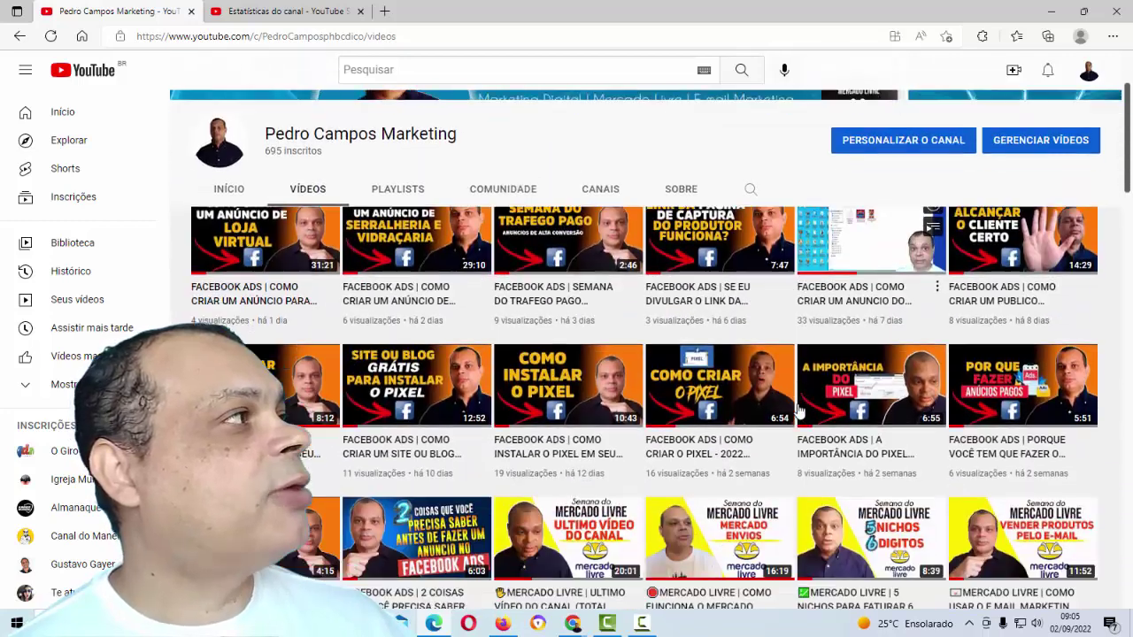
scroll(800, 410, down, 1)
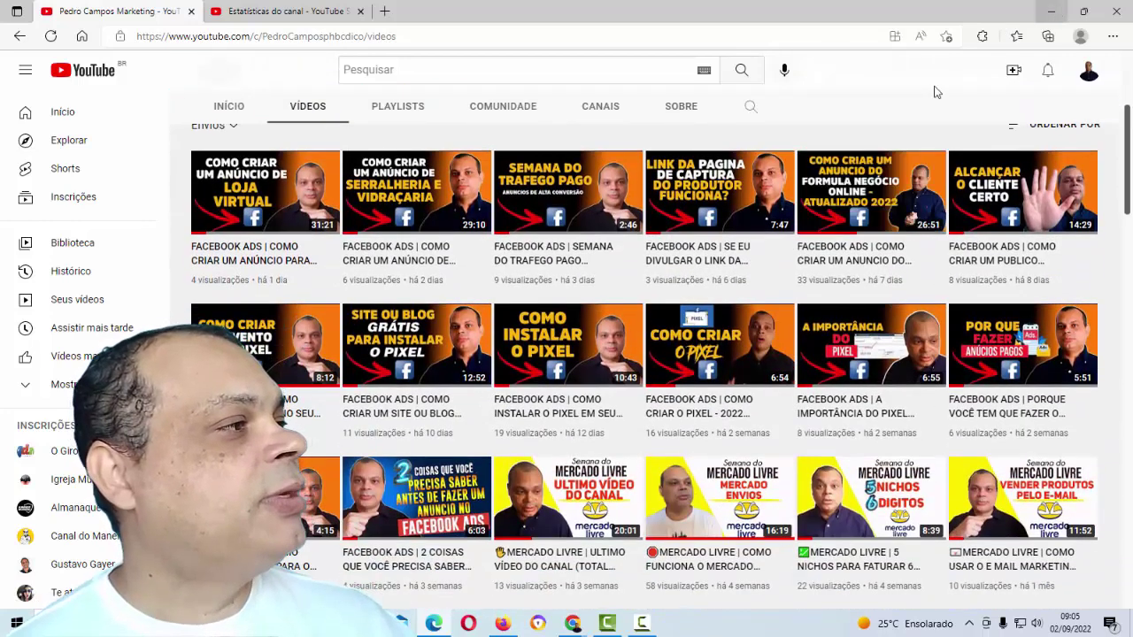
- Switch back to Ads Manager in Firefox and examine the ad's creative source and format options
click(509, 626)
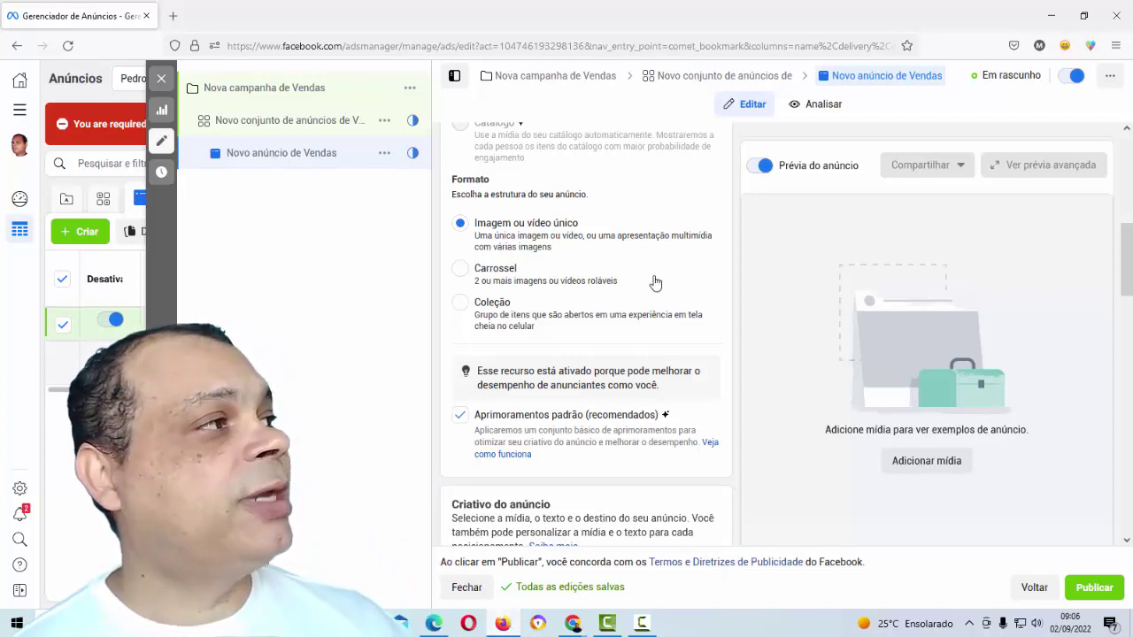
scroll(675, 291, up, 3)
scroll(670, 294, down, 3)
scroll(668, 305, up, 2)
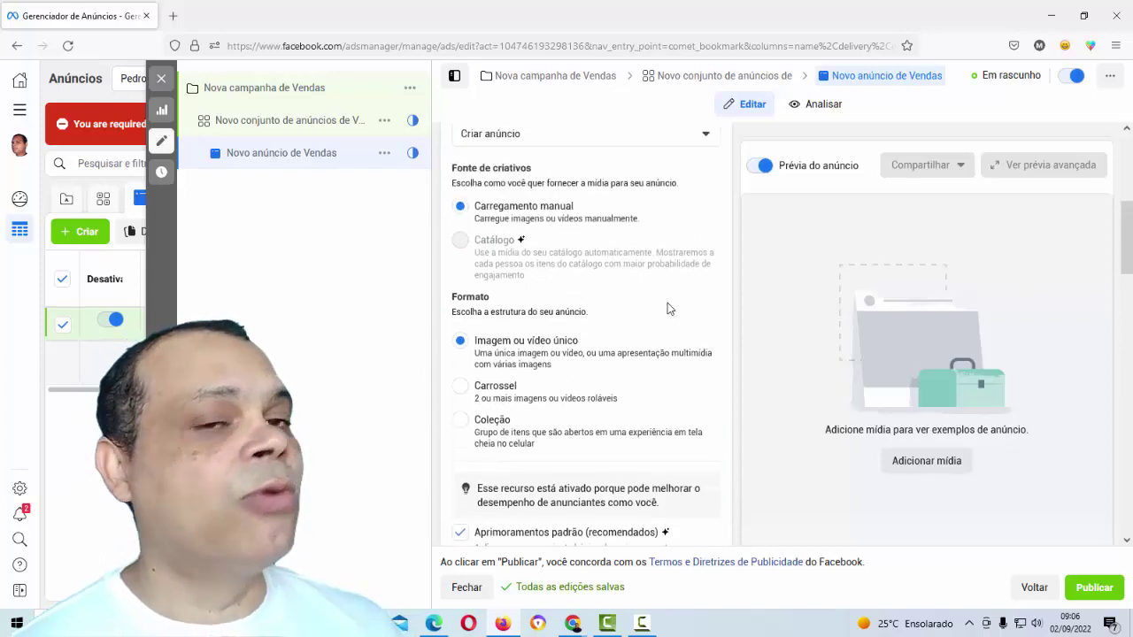
scroll(668, 308, down, 1)
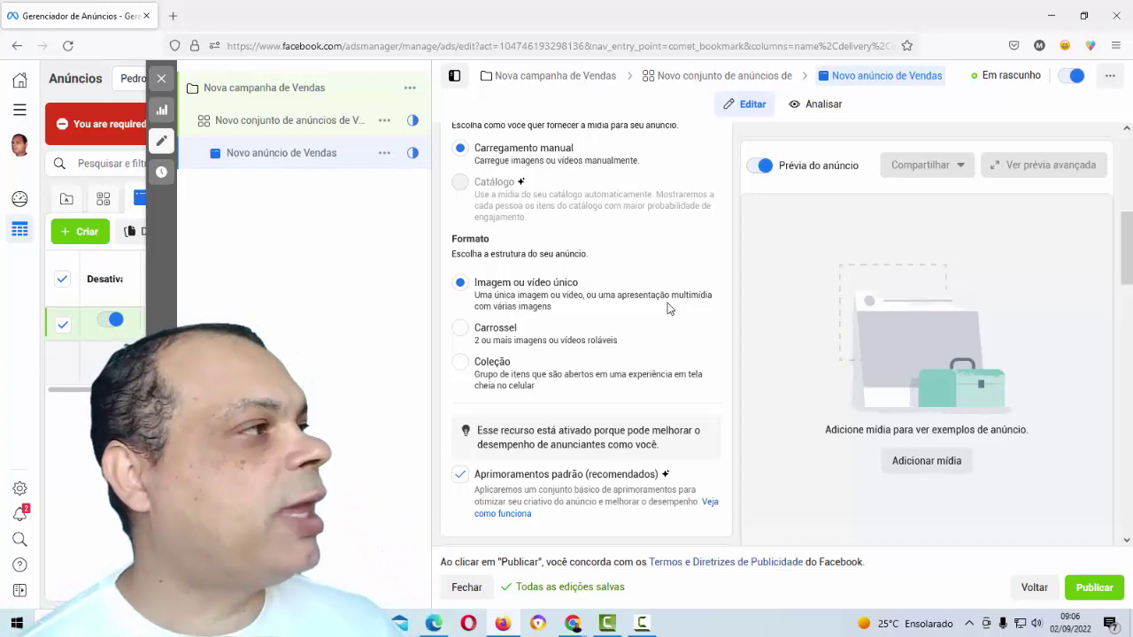
- Minimize the browser windows and open the desktop folder ANUNCIOS PARA O FACEBOOK ADS
click(1057, 15)
click(1073, 7)
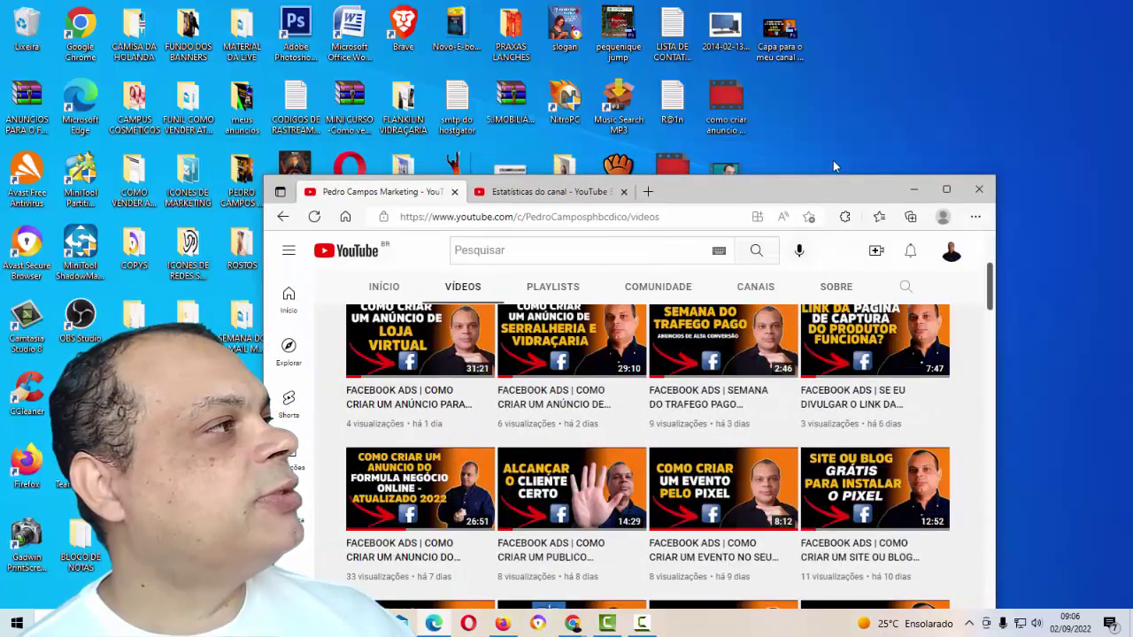
click(913, 191)
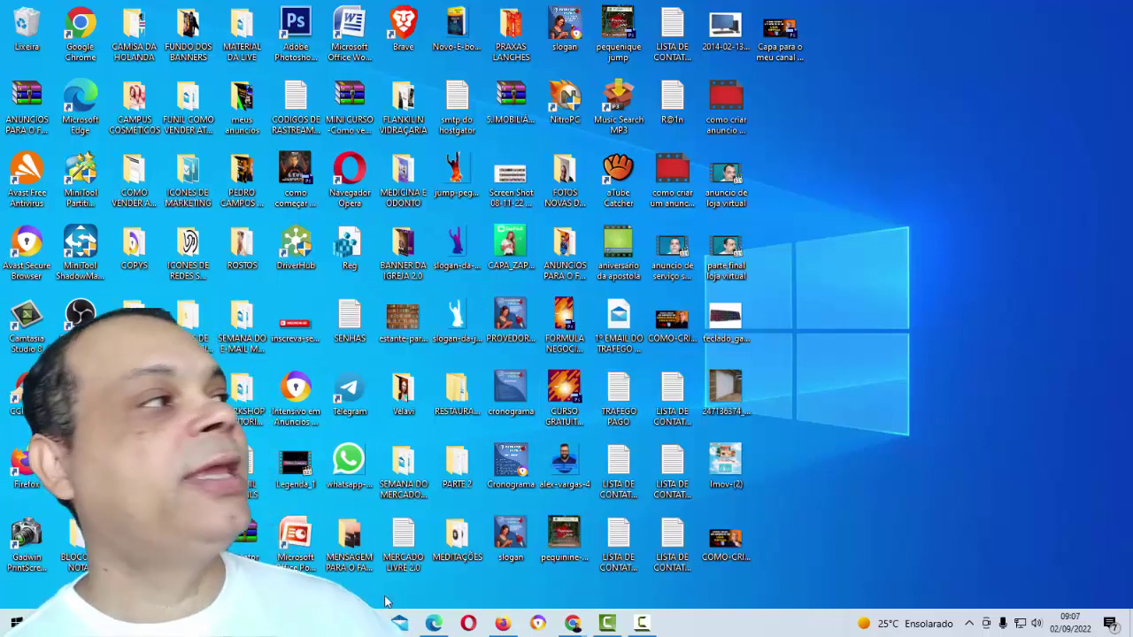
click(565, 243)
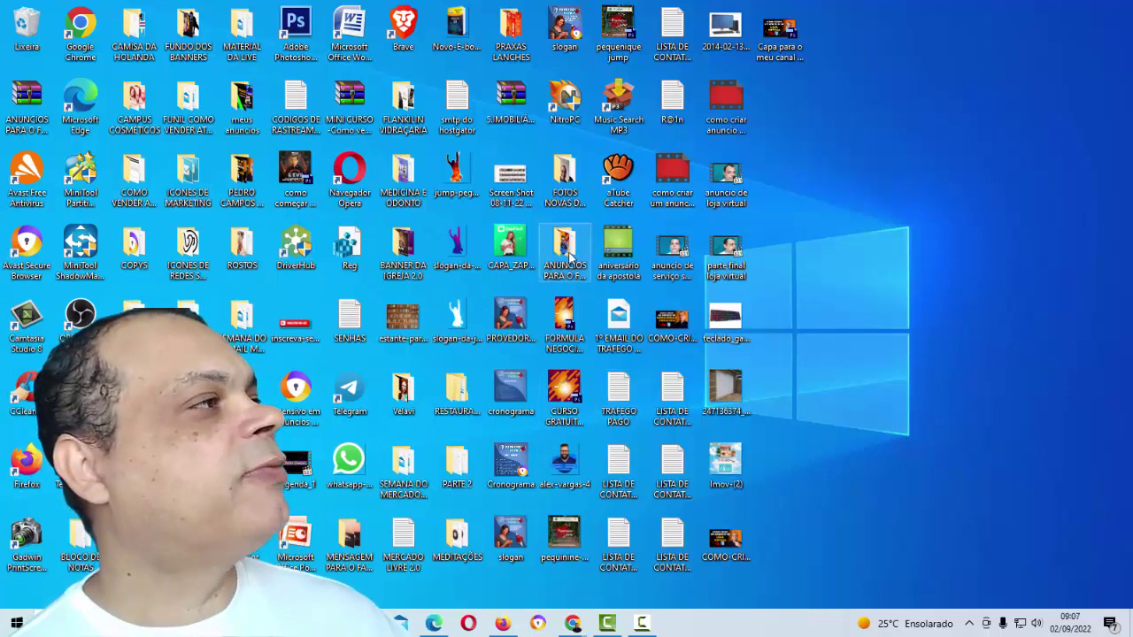
key(Return)
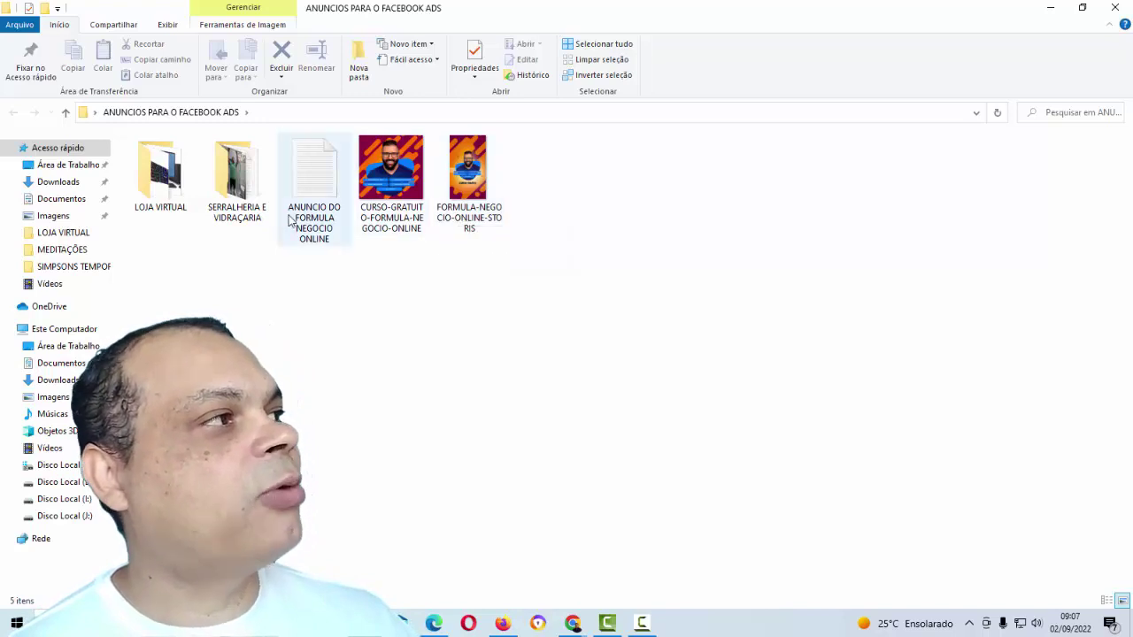
- Open the text file ANUNCIO DO FORMULA NEGOCIO ONLINE and read through its targeting details and ad copy
click(327, 221)
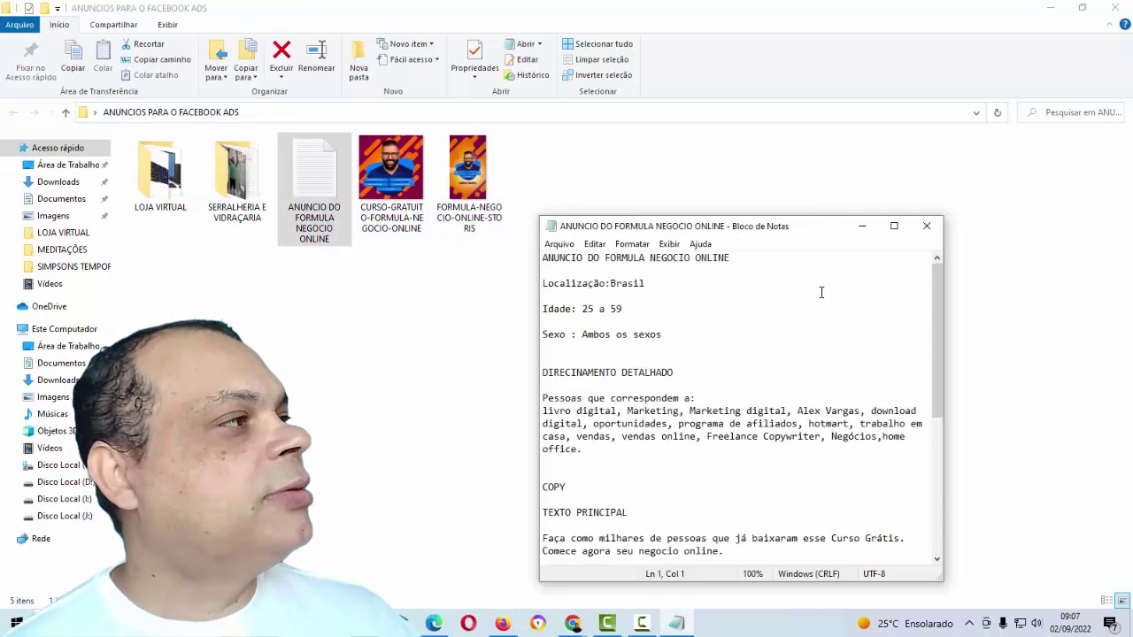
scroll(799, 324, down, 1)
scroll(800, 327, up, 1)
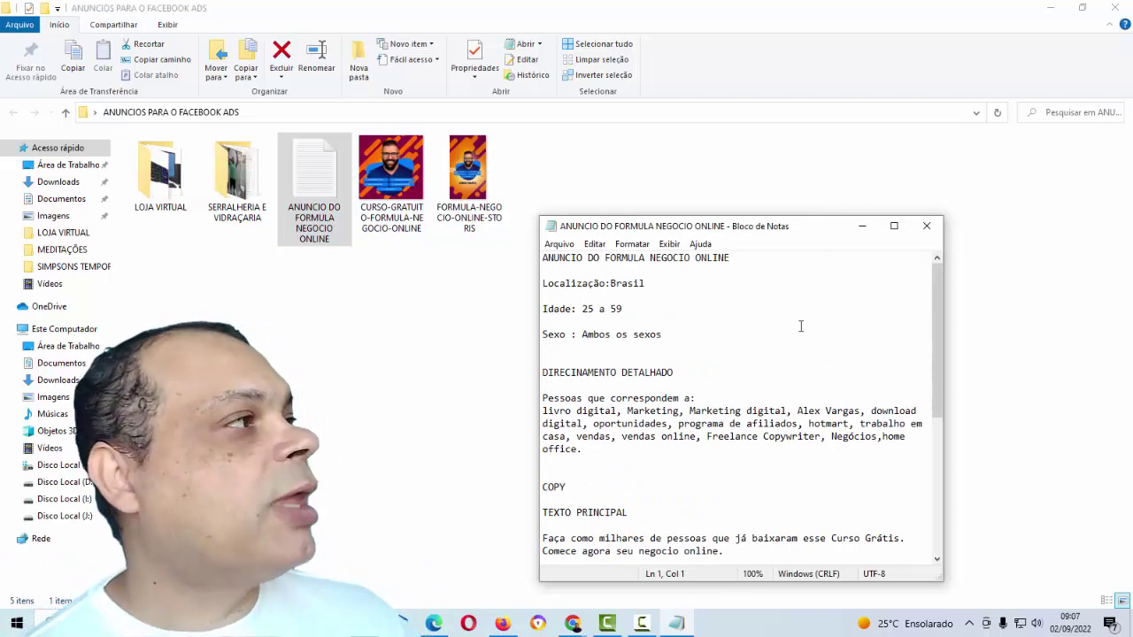
scroll(823, 324, down, 7)
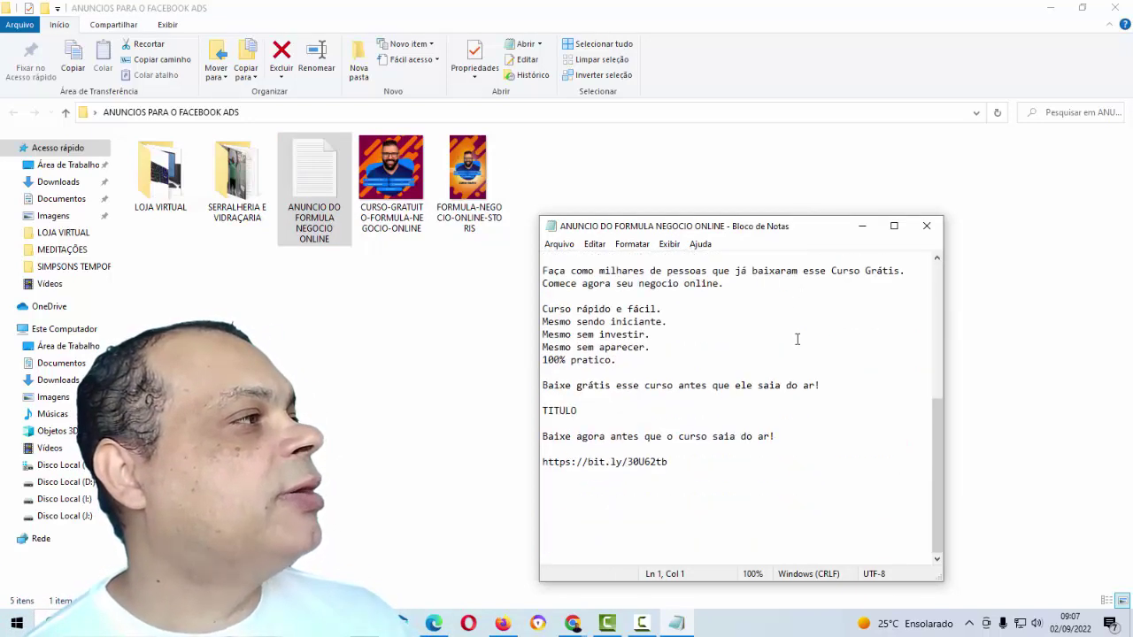
- Copy the TEXTO PRINCIPAL passage, from "Faça como milhares de pessoas" through "Baixe grátis esse curso antes que ele saia do ar!"
scroll(797, 336, up, 2)
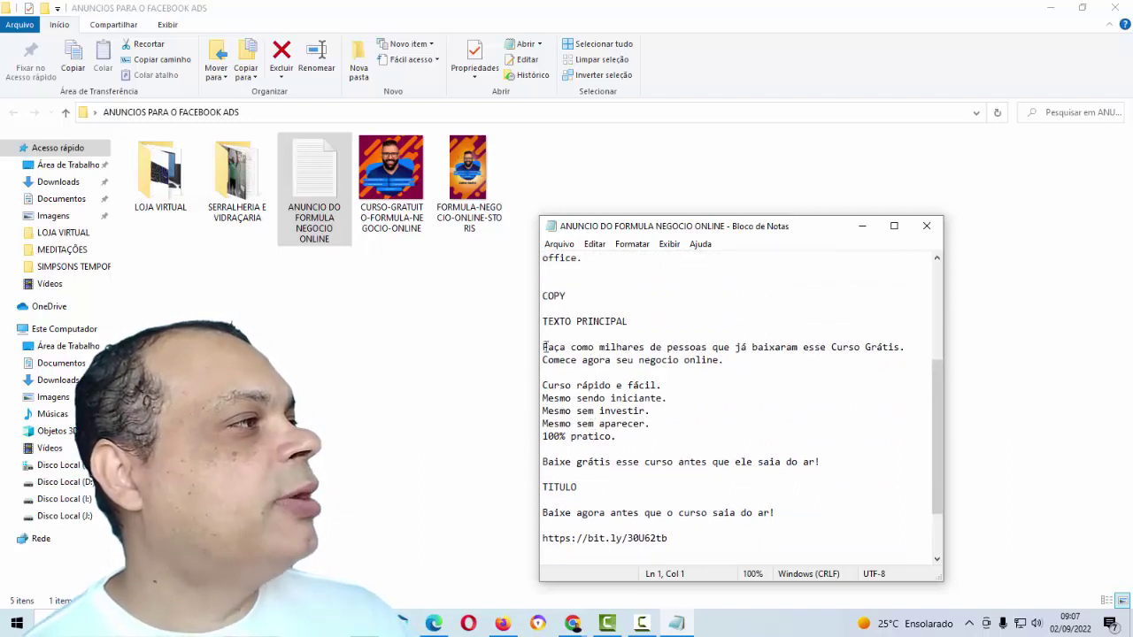
drag(543, 347, 822, 462)
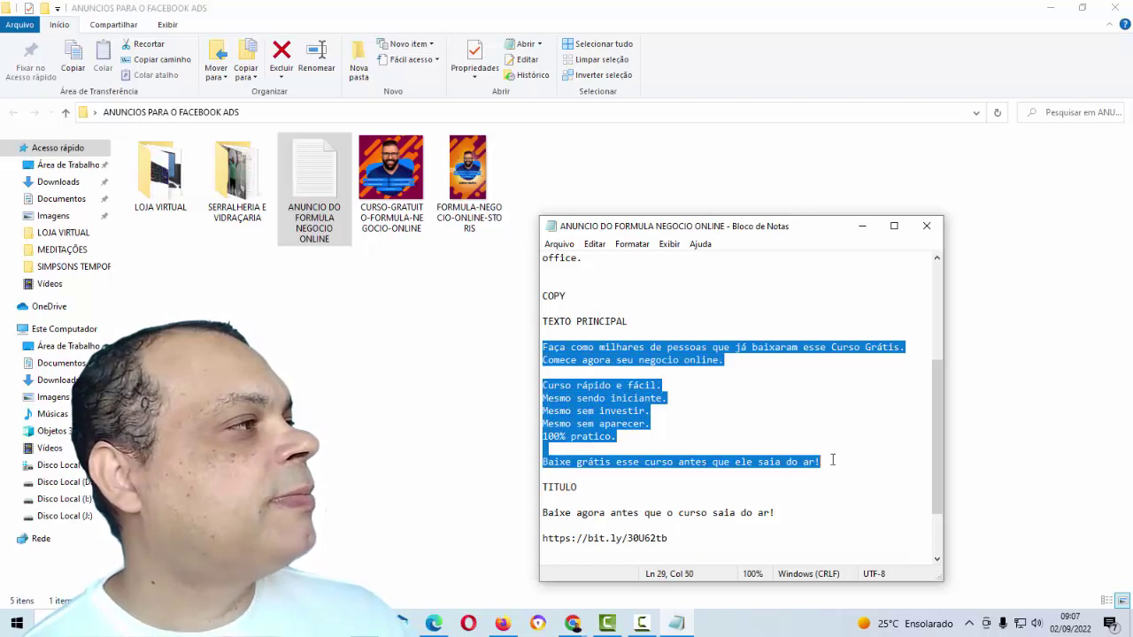
right_click(600, 411)
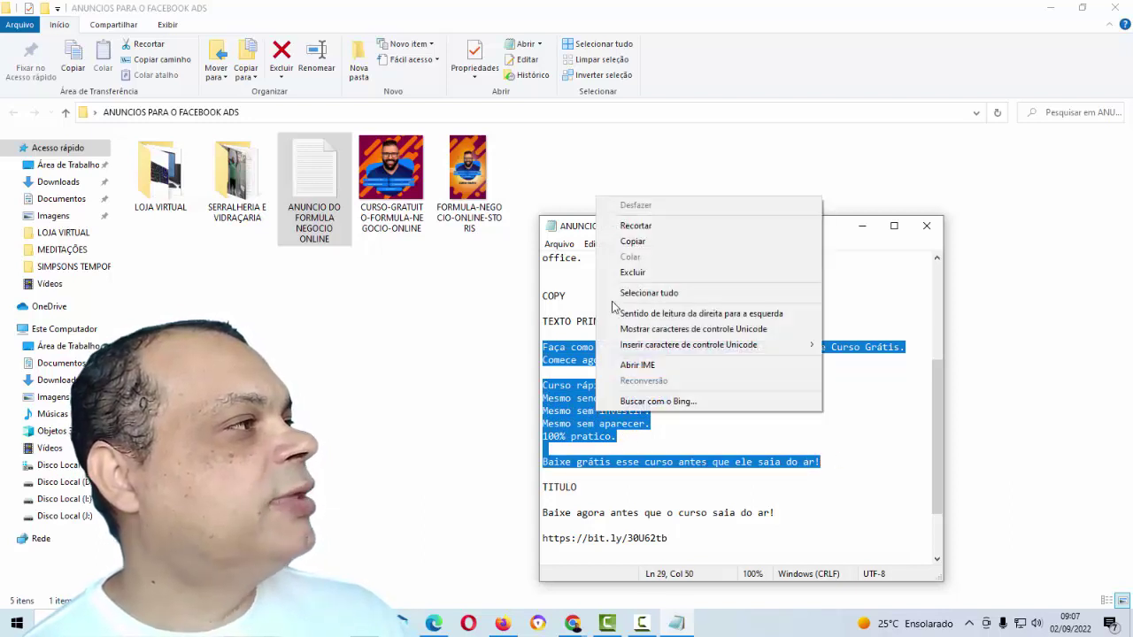
click(632, 245)
click(632, 244)
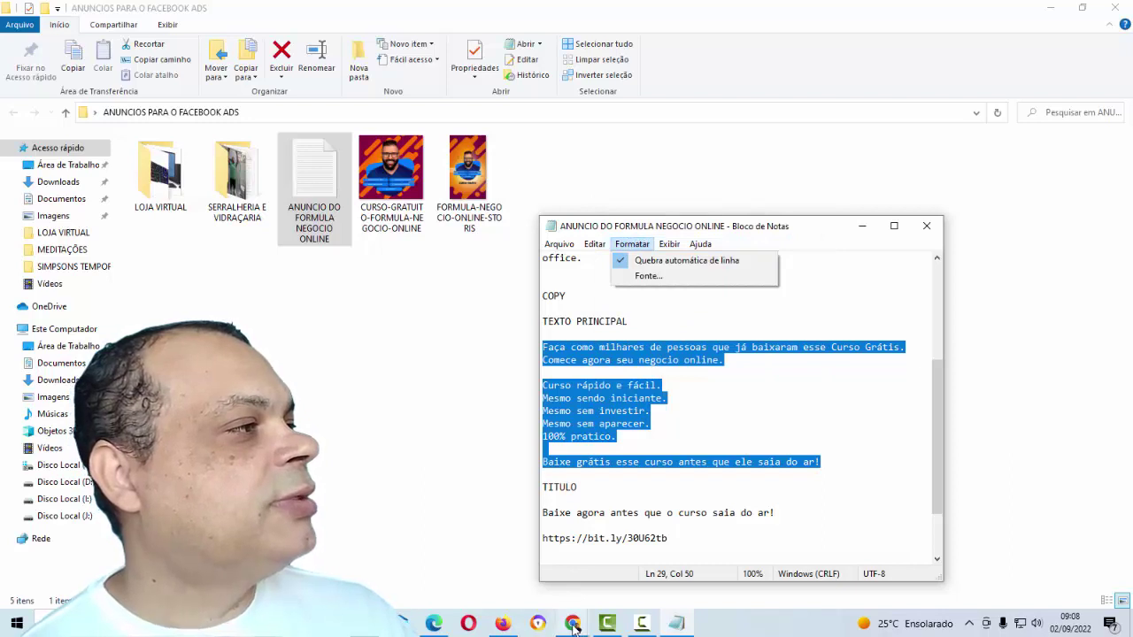
- Switch to Ads Manager in Firefox and paste the copied Formula Negocio Online passage into the ad's Texto principal
click(502, 625)
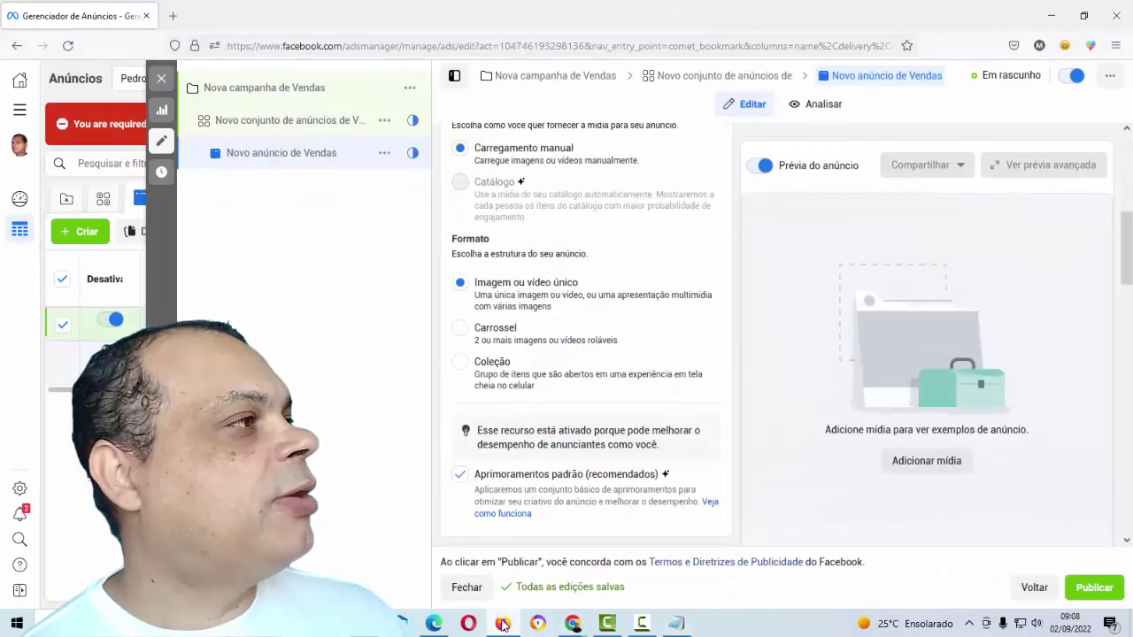
scroll(569, 398, down, 3)
scroll(569, 398, down, 2)
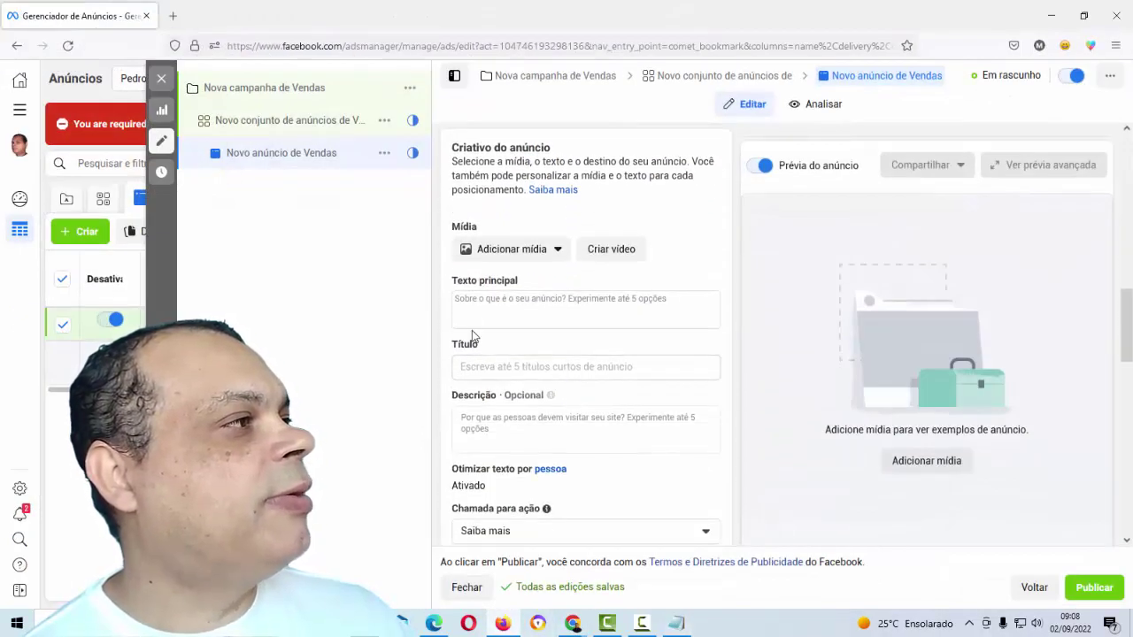
click(485, 300)
right_click(485, 301)
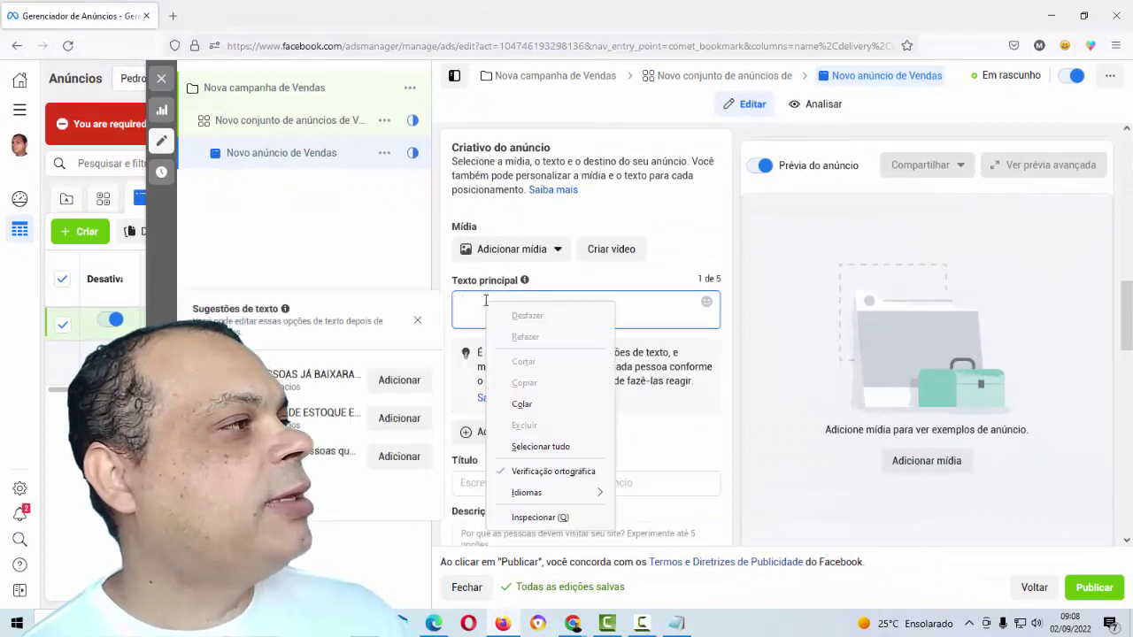
click(547, 406)
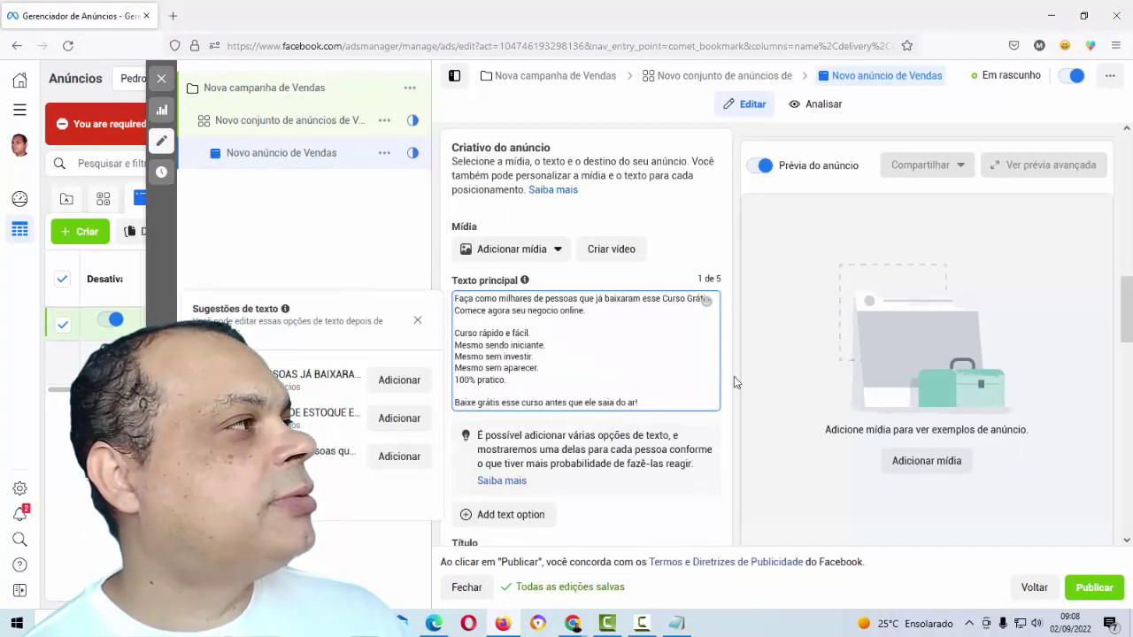
text(!)
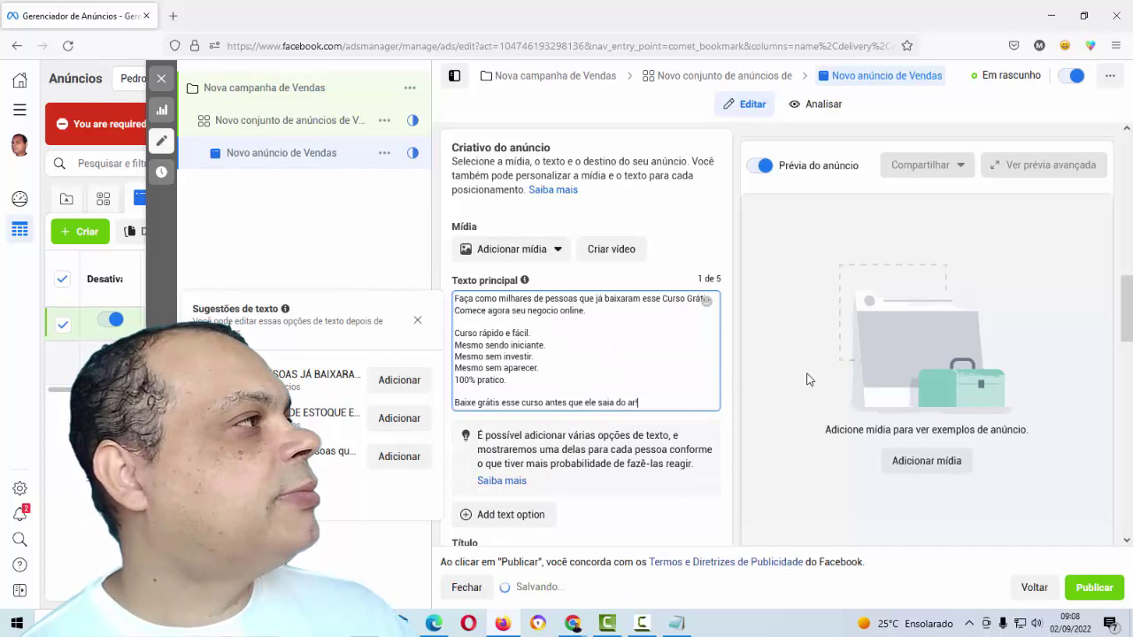
click(806, 379)
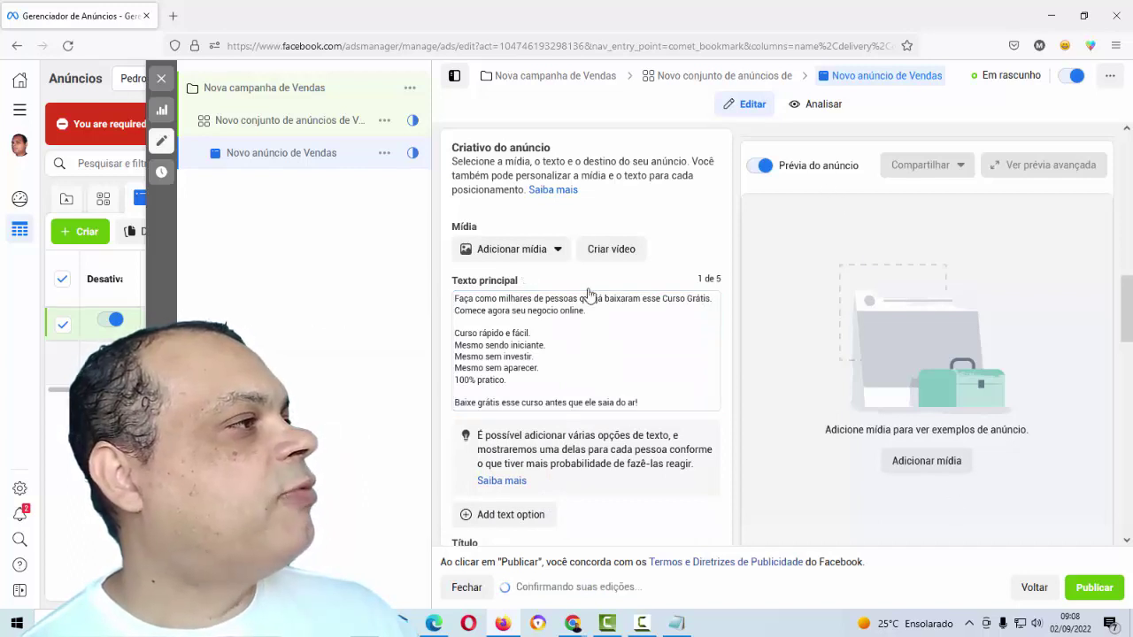
- Add the 1000 × 1000 CURSO-GRATUITO account image as the ad's media, keeping the recommended placement crops and the default Advantage+ optimizations
scroll(546, 331, up, 5)
scroll(546, 331, down, 4)
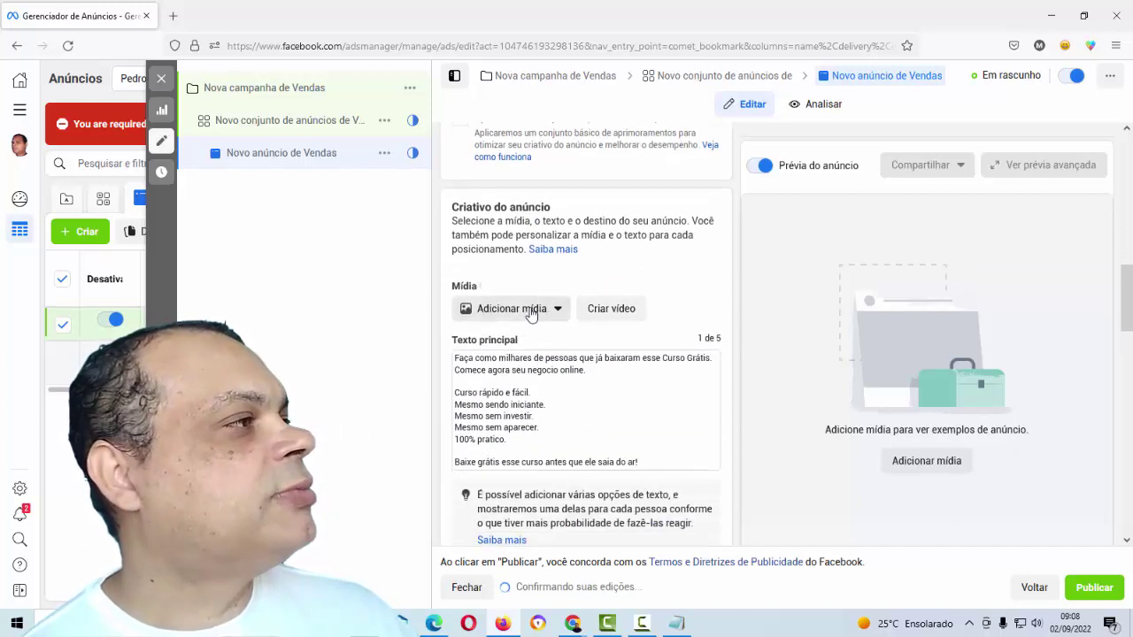
click(531, 314)
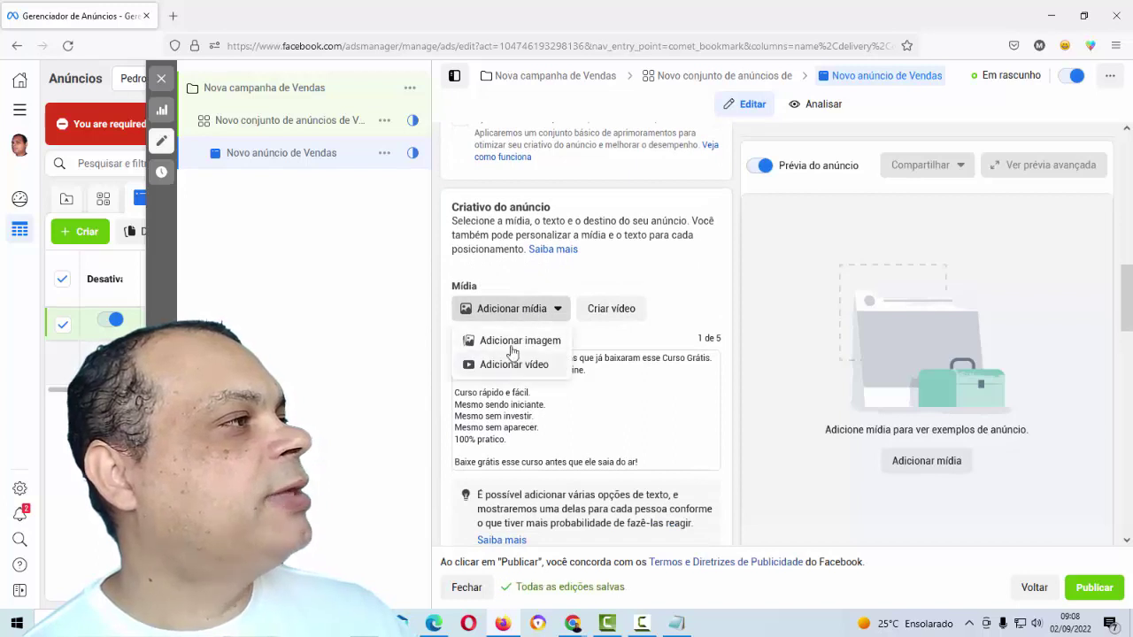
click(517, 344)
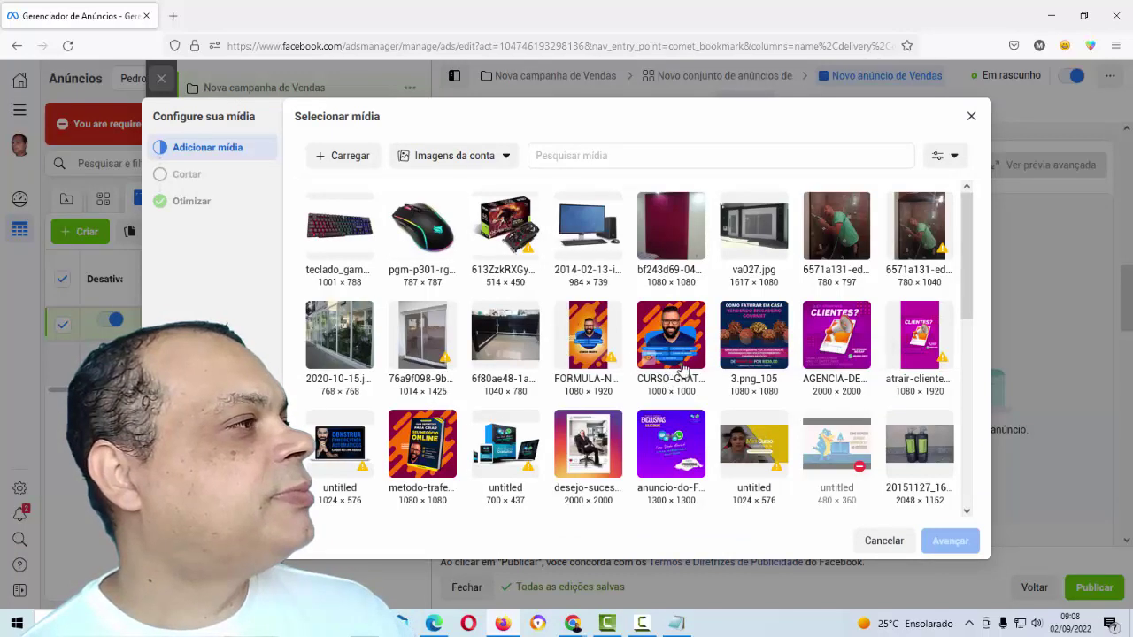
click(662, 343)
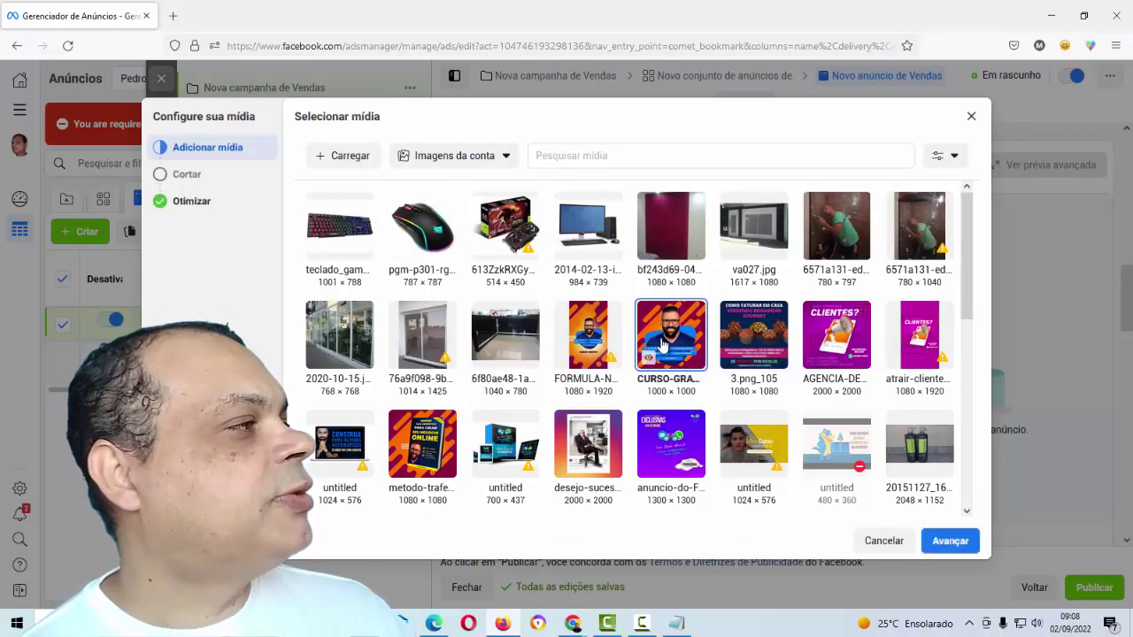
click(947, 544)
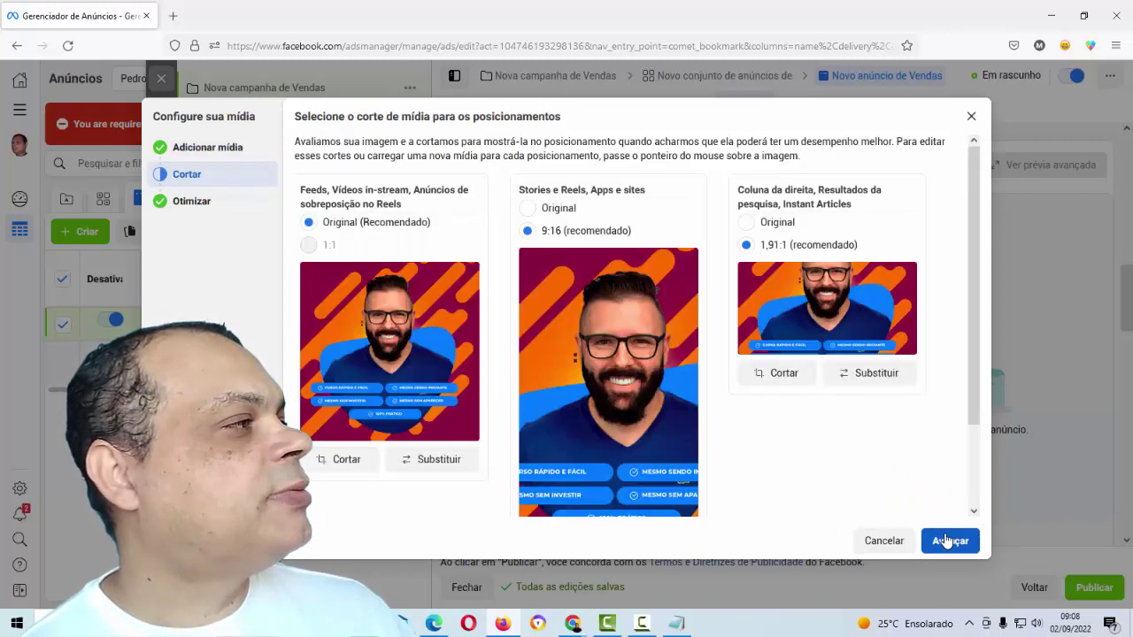
click(956, 549)
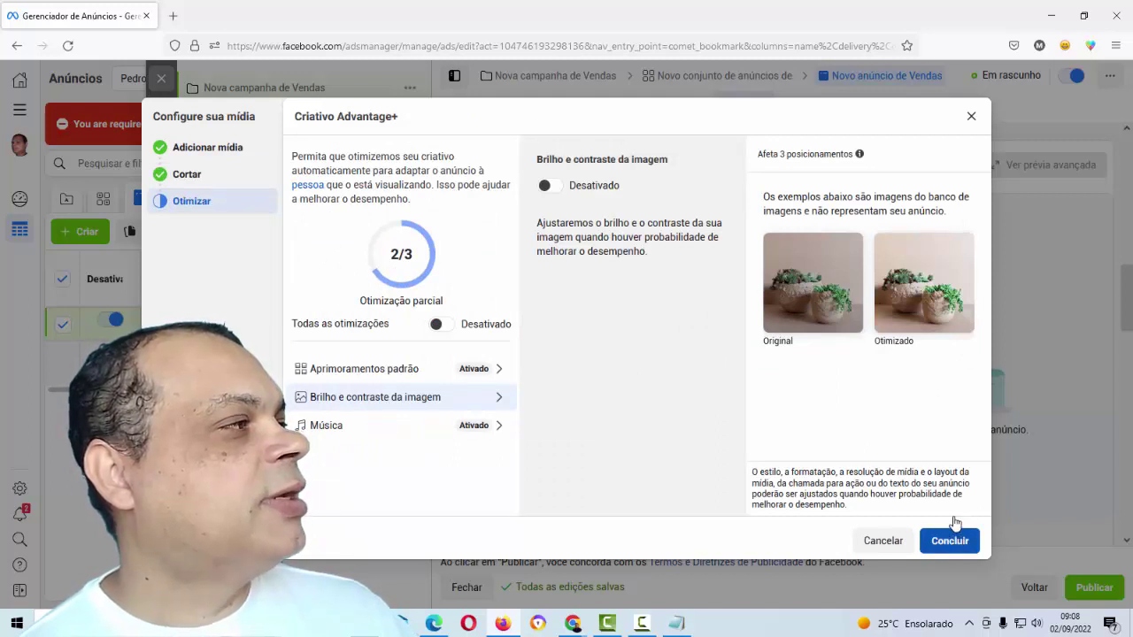
click(950, 540)
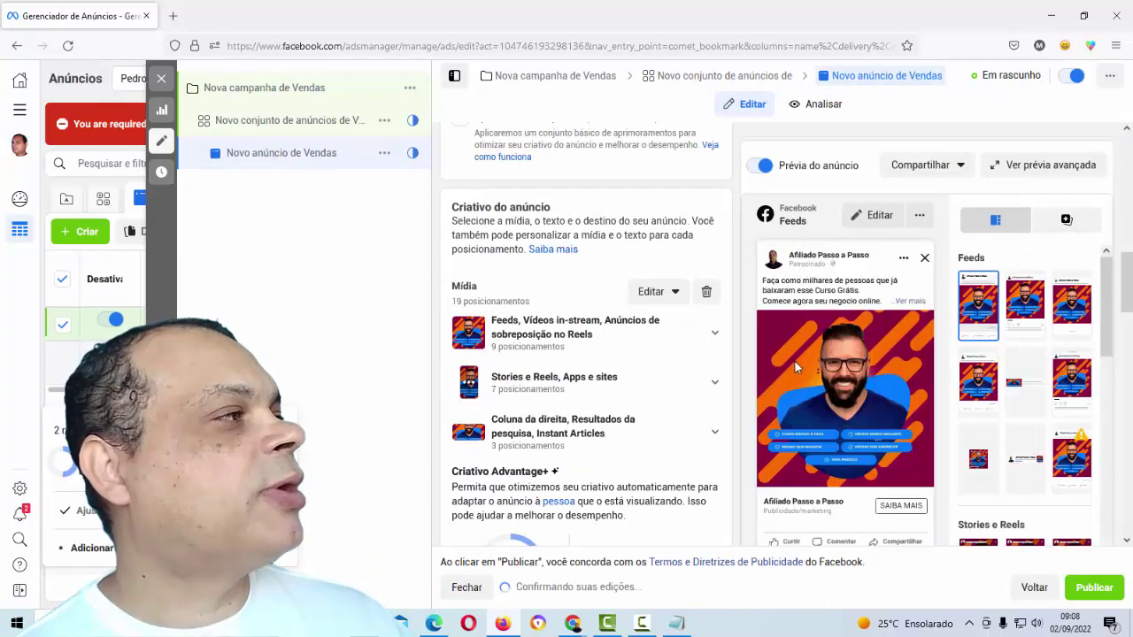
- Examine the ad's Facebook Feed, Instagram Feed and Stories and Reels previews, and review the media and text sections of the creative
scroll(799, 365, down, 1)
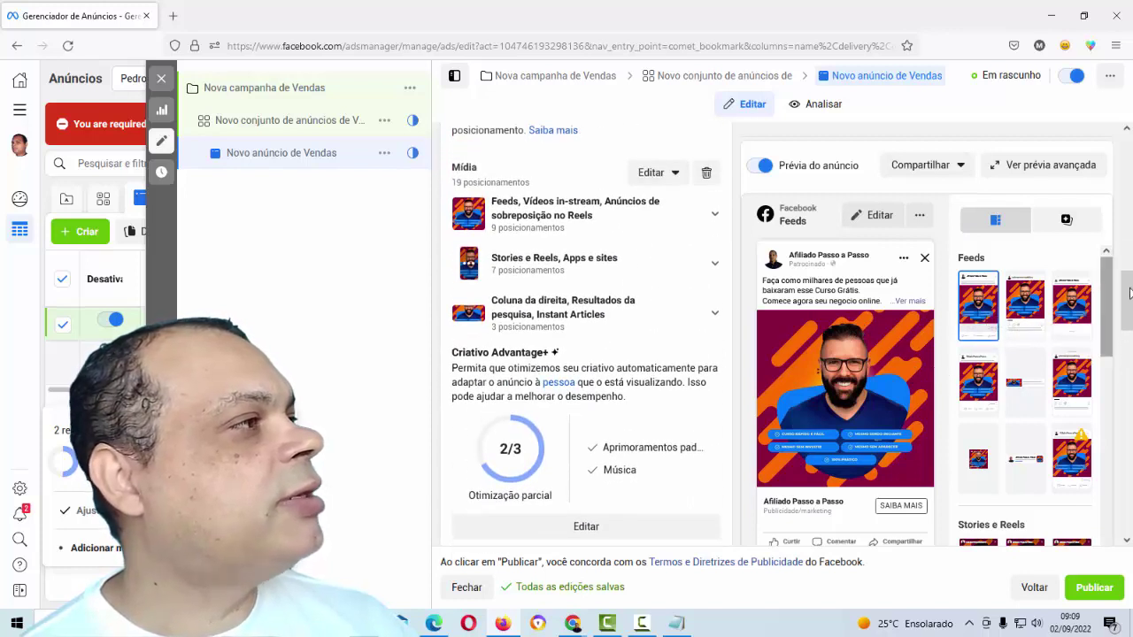
scroll(1098, 299, down, 2)
scroll(725, 384, up, 1)
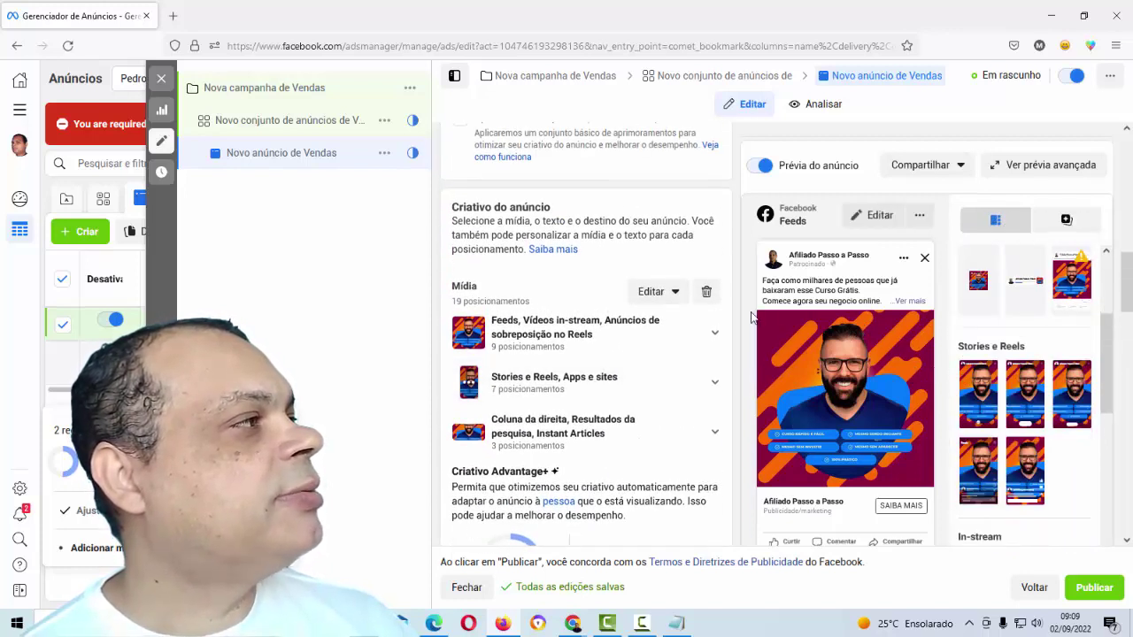
scroll(1032, 365, up, 2)
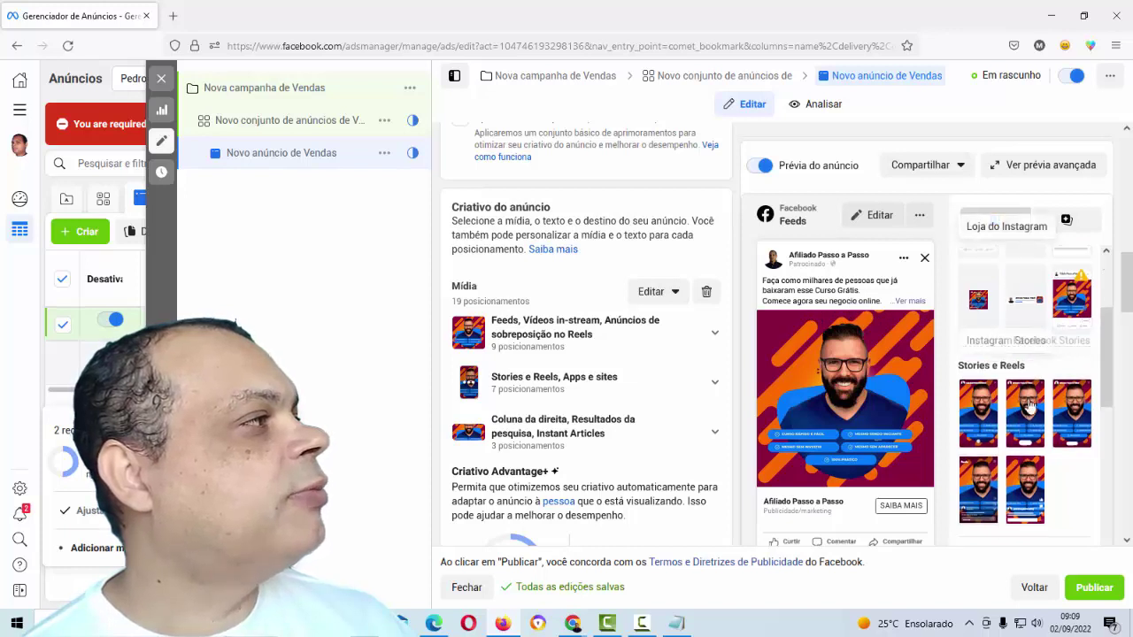
click(1025, 306)
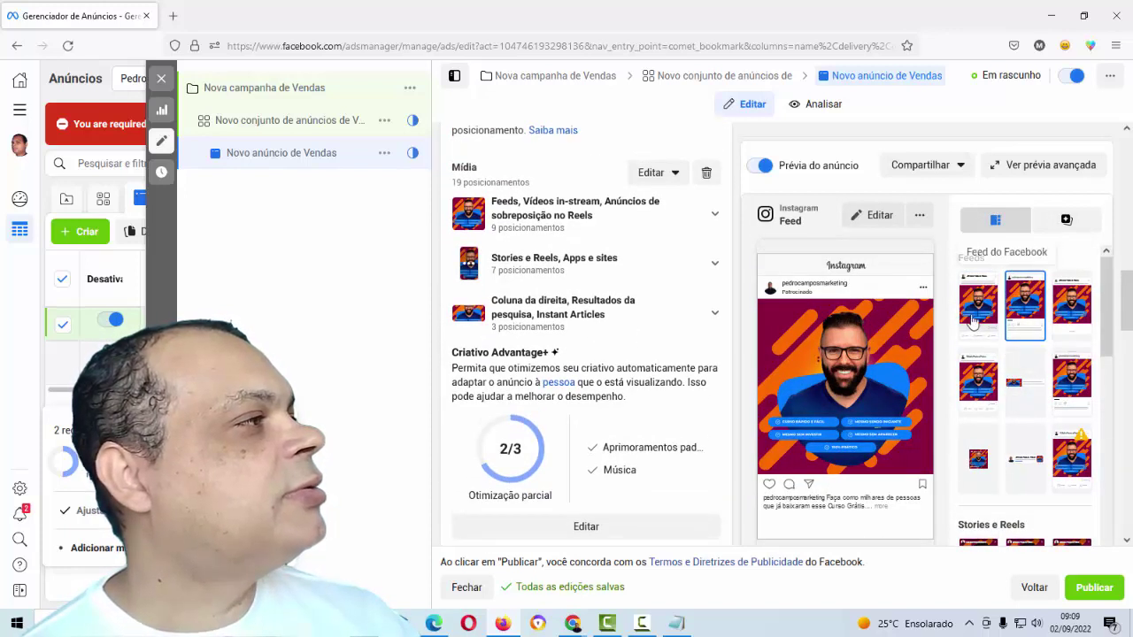
click(972, 314)
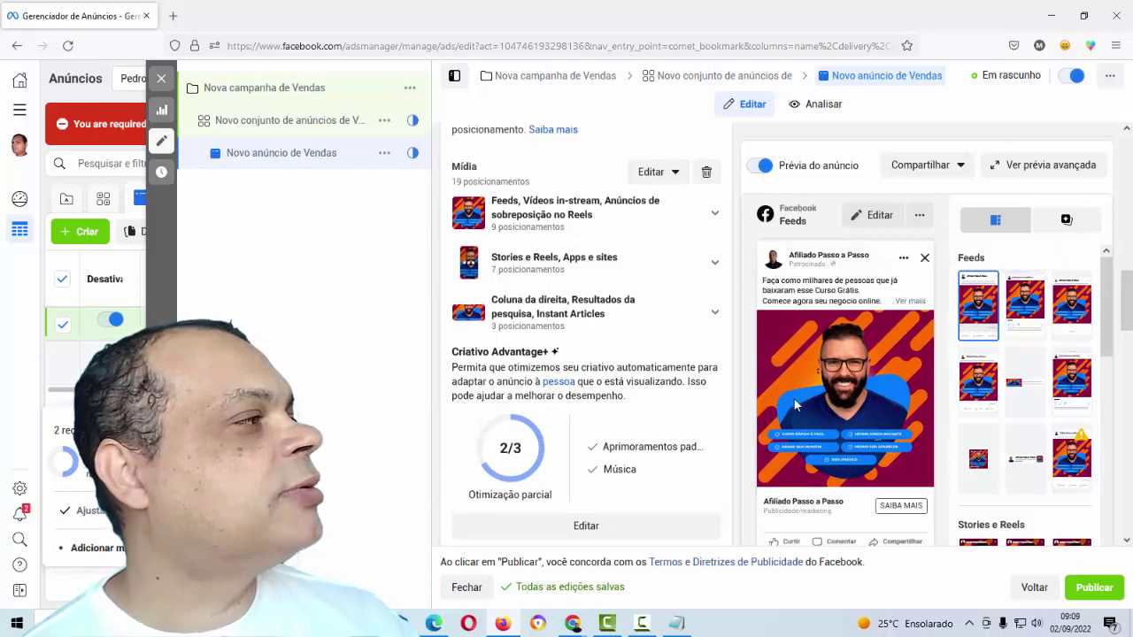
scroll(652, 336, up, 4)
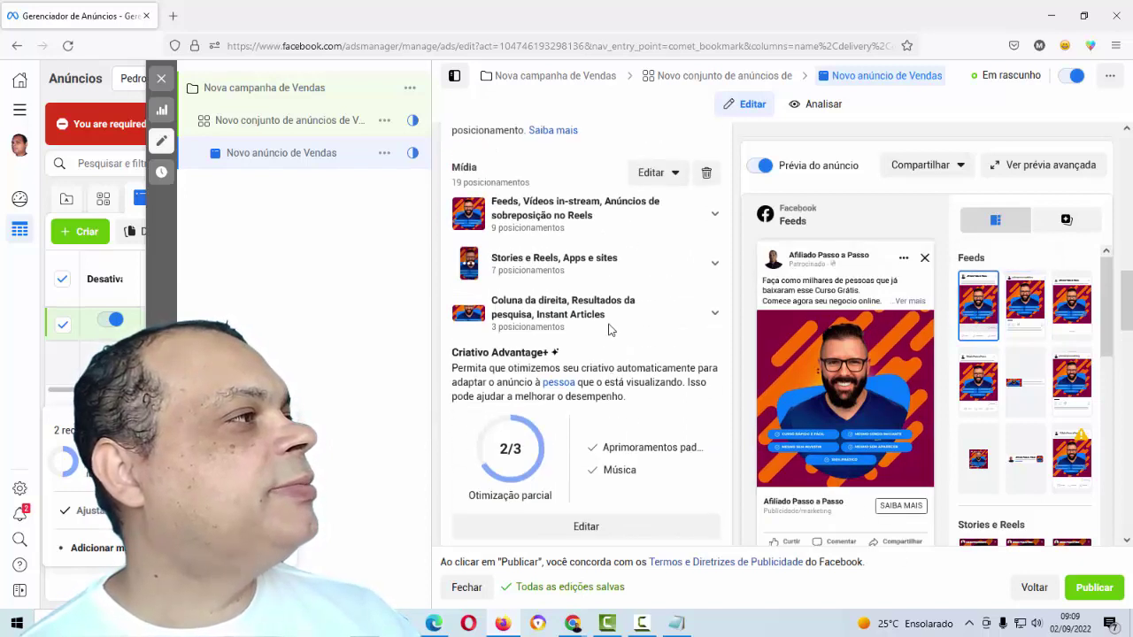
scroll(609, 331, down, 6)
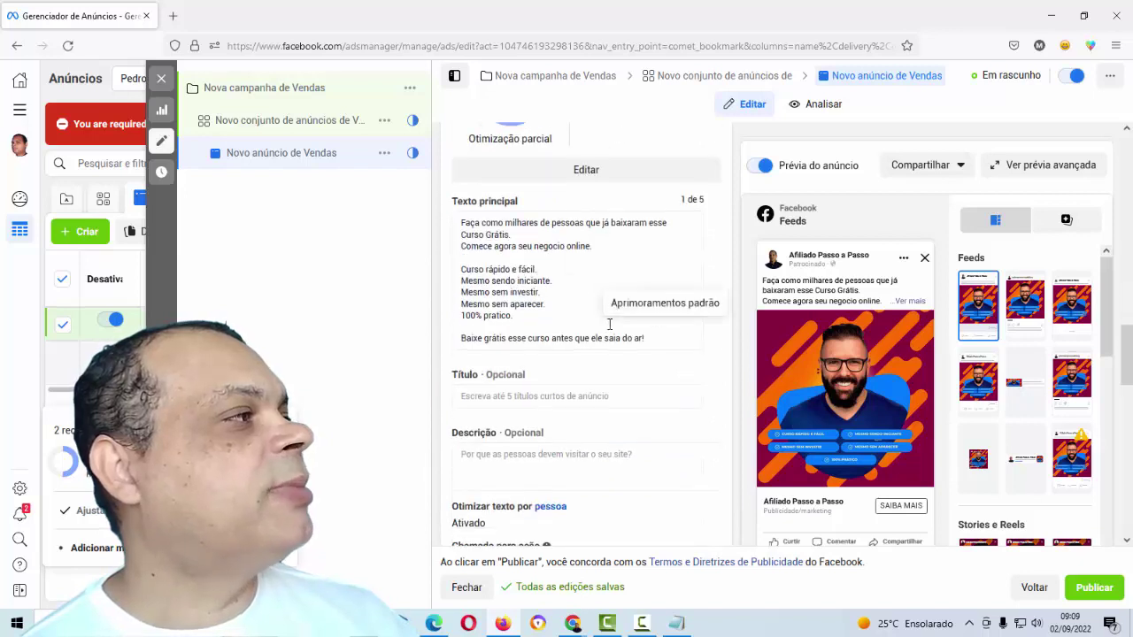
scroll(609, 324, up, 1)
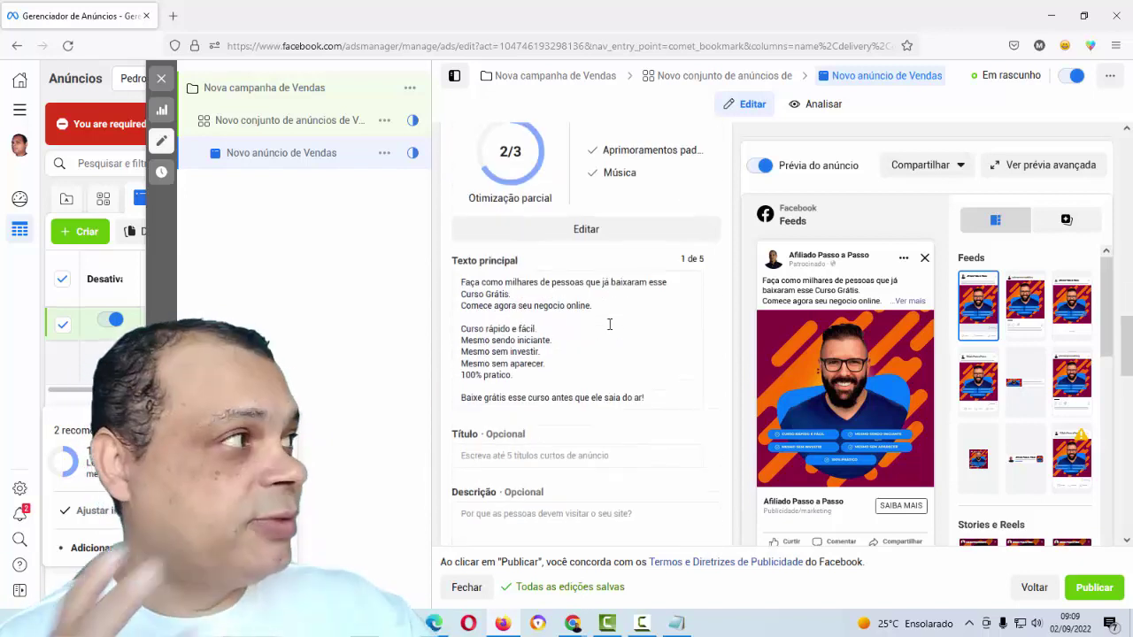